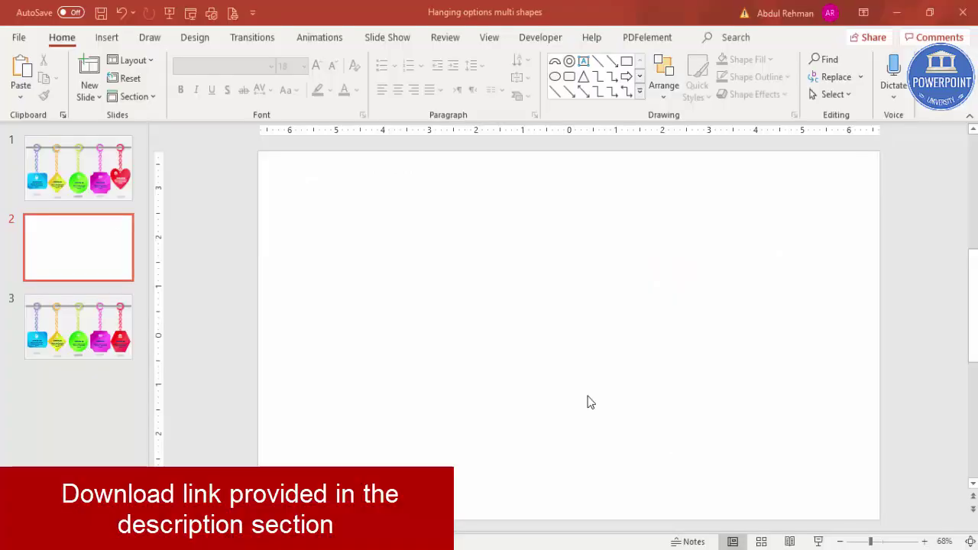
Step: Draw a thin rectangle bar across the full slide width near the top
{"action": "left_click", "coordinate": [106, 38]}
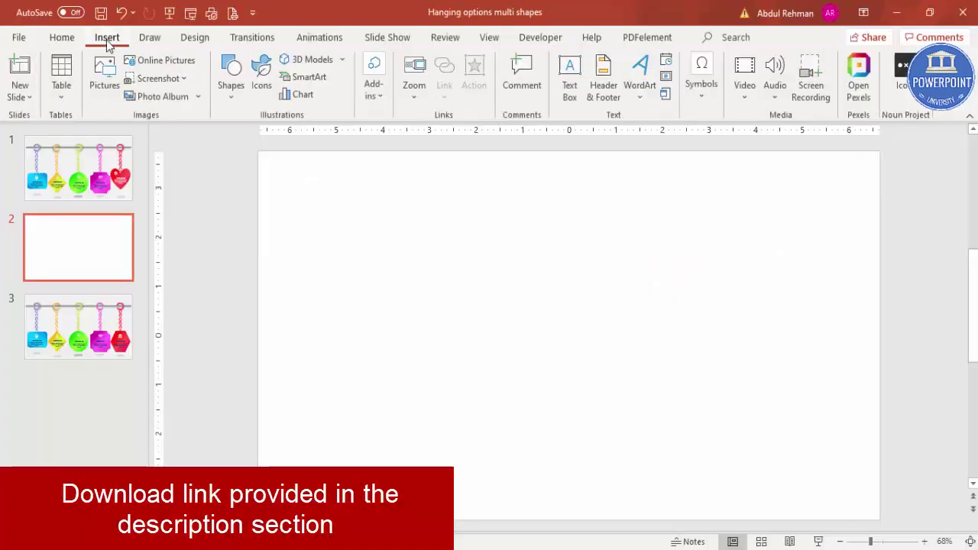
{"action": "left_click", "coordinate": [226, 102]}
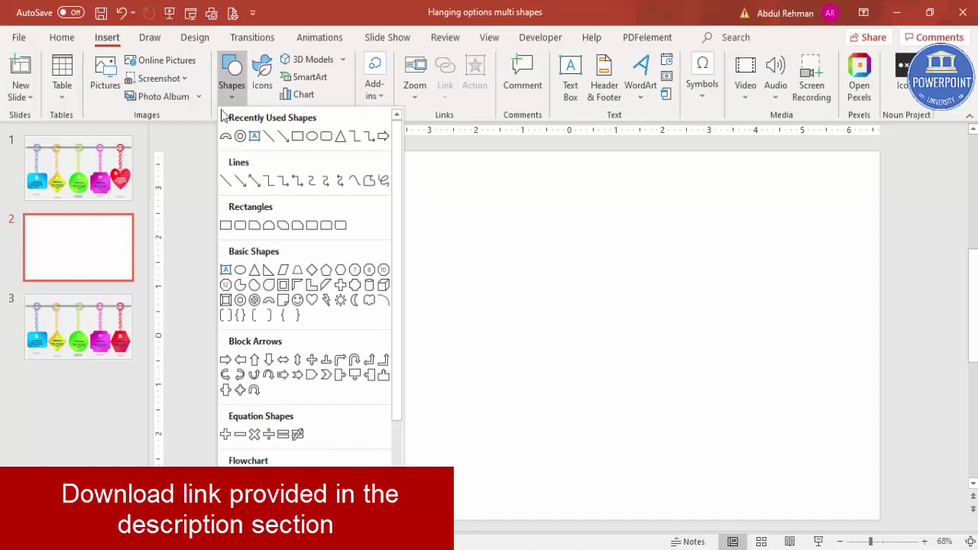
{"action": "left_click", "coordinate": [225, 226]}
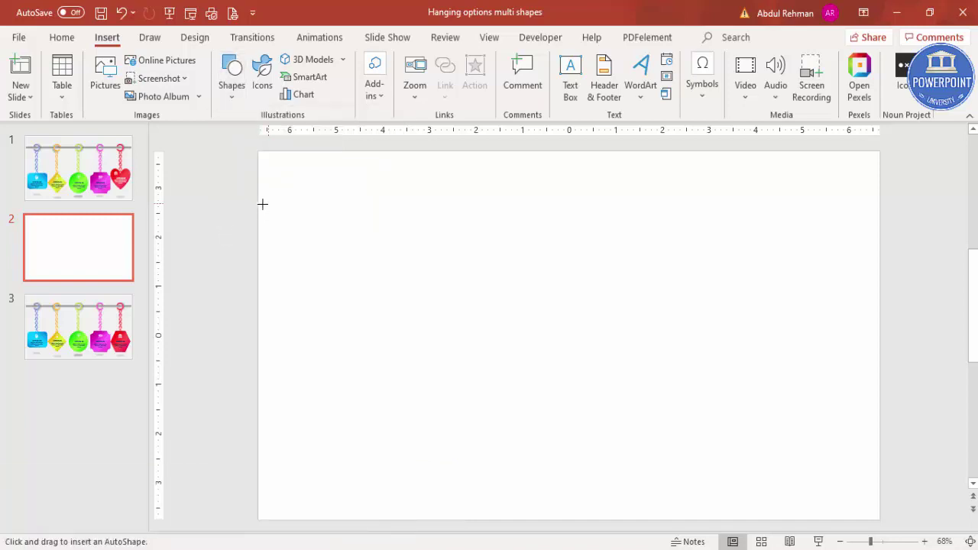
{"action": "mouse_move", "coordinate": [269, 210]}
{"action": "left_mouse_down"}
{"action": "mouse_move", "coordinate": [614, 227]}
{"action": "mouse_move", "coordinate": [879, 221]}
{"action": "left_mouse_up"}
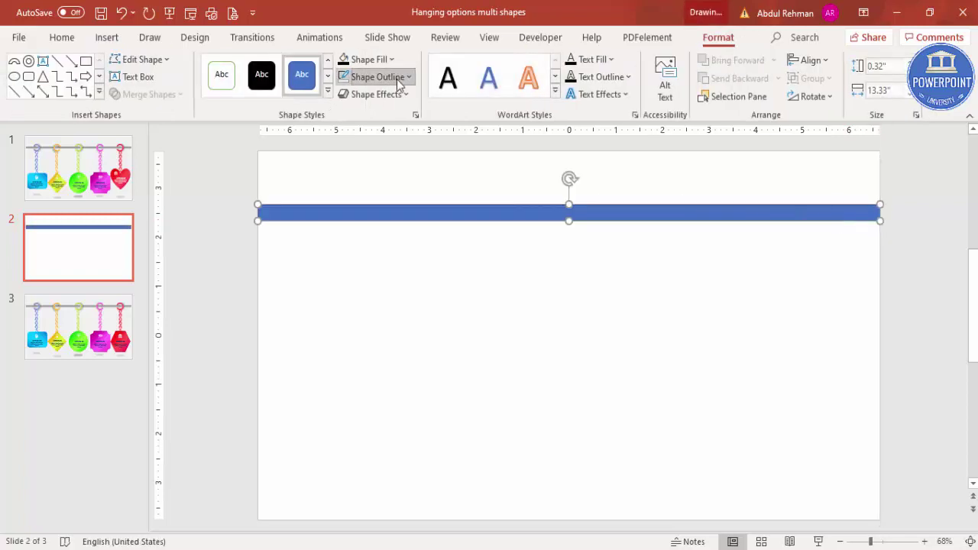
Step: Remove the bar's outline so it has No Outline
{"action": "left_click", "coordinate": [398, 78]}
{"action": "left_click", "coordinate": [402, 284]}
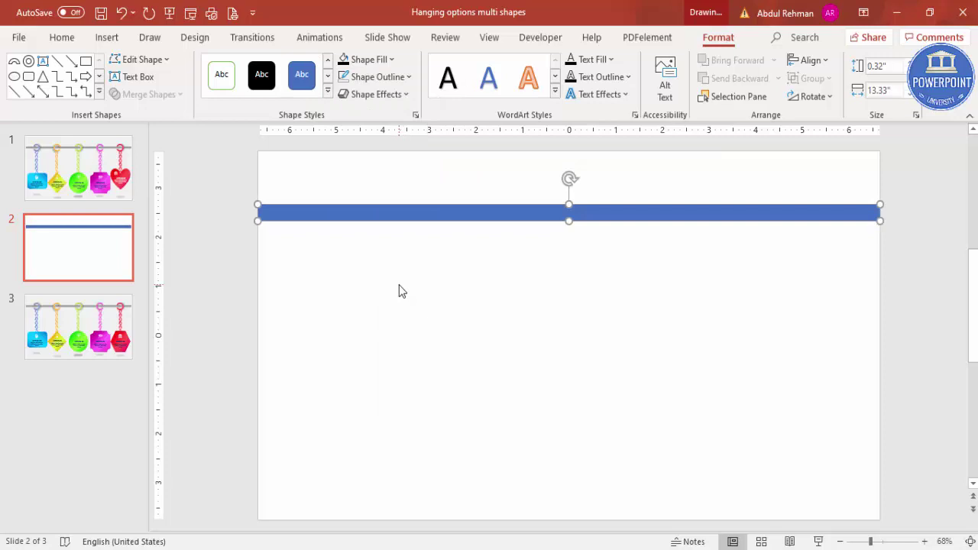
{"action": "left_click", "coordinate": [403, 291]}
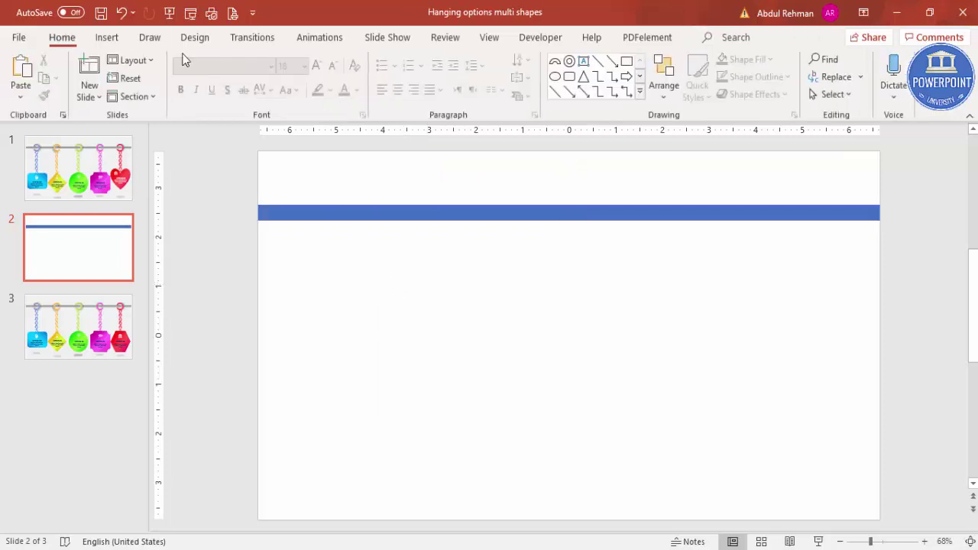
{"action": "left_click", "coordinate": [107, 37]}
Step: Draw a donut shape over the left part of the bar
{"action": "left_click", "coordinate": [234, 97]}
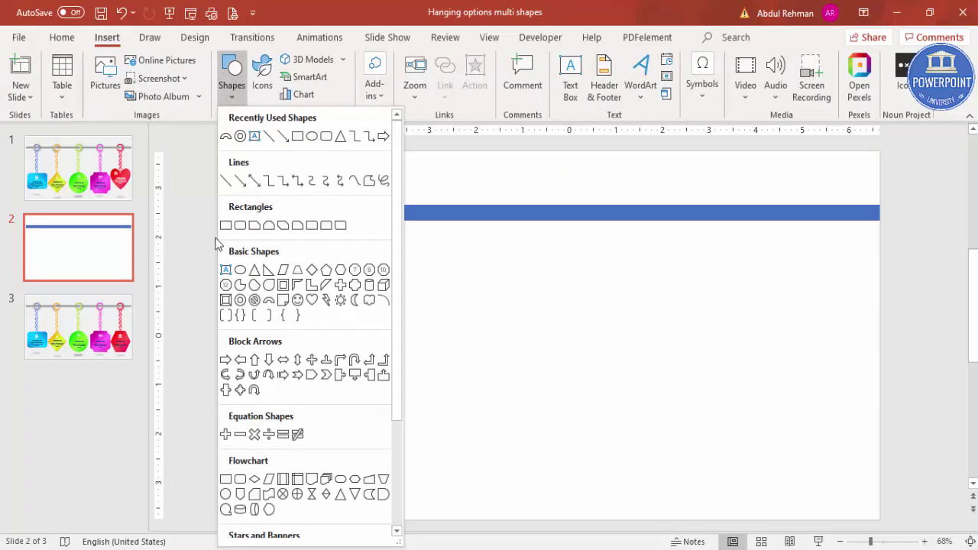
{"action": "left_click", "coordinate": [240, 301]}
{"action": "left_click_drag", "start_coordinate": [329, 191], "coordinate": [363, 240]}
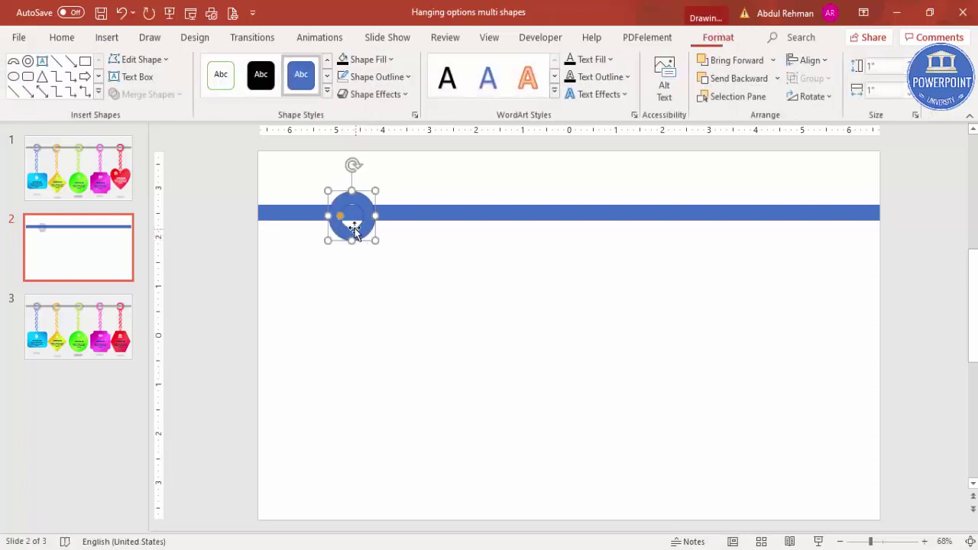
Step: Give the donut no outline and a gold fill, and centre it on the bar
{"action": "left_click", "coordinate": [395, 77]}
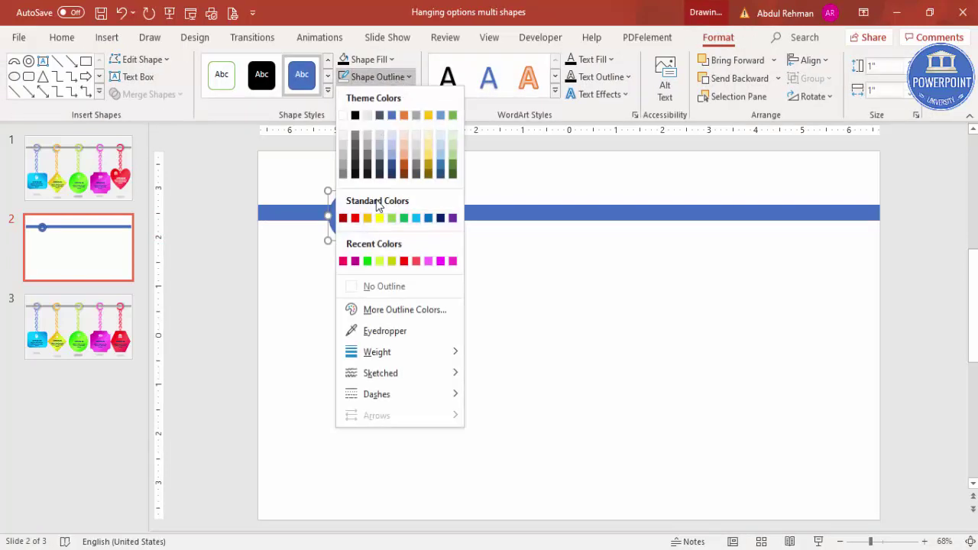
{"action": "left_click", "coordinate": [398, 284]}
{"action": "left_click", "coordinate": [371, 61]}
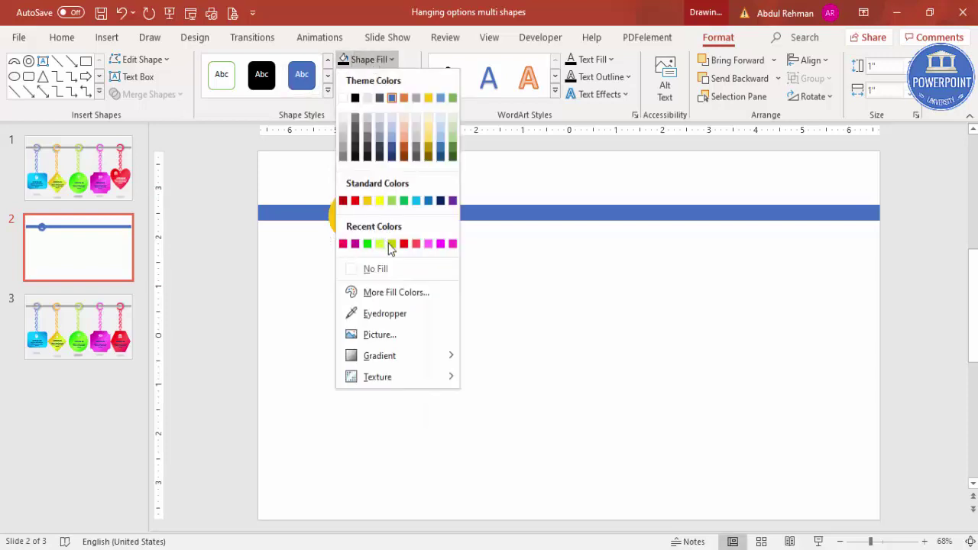
{"action": "left_click", "coordinate": [368, 200]}
{"action": "left_click_drag", "start_coordinate": [362, 203], "coordinate": [362, 200]}
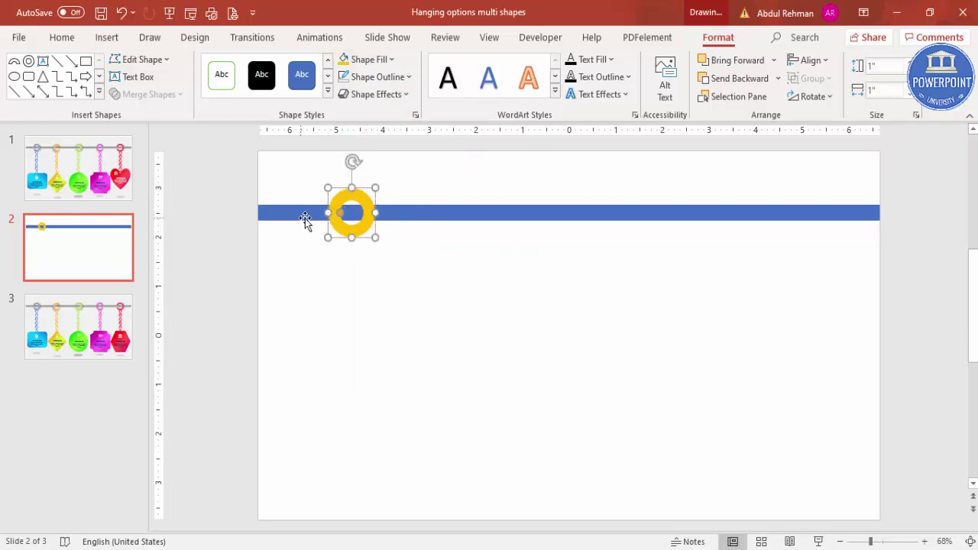
{"action": "left_click", "coordinate": [376, 256]}
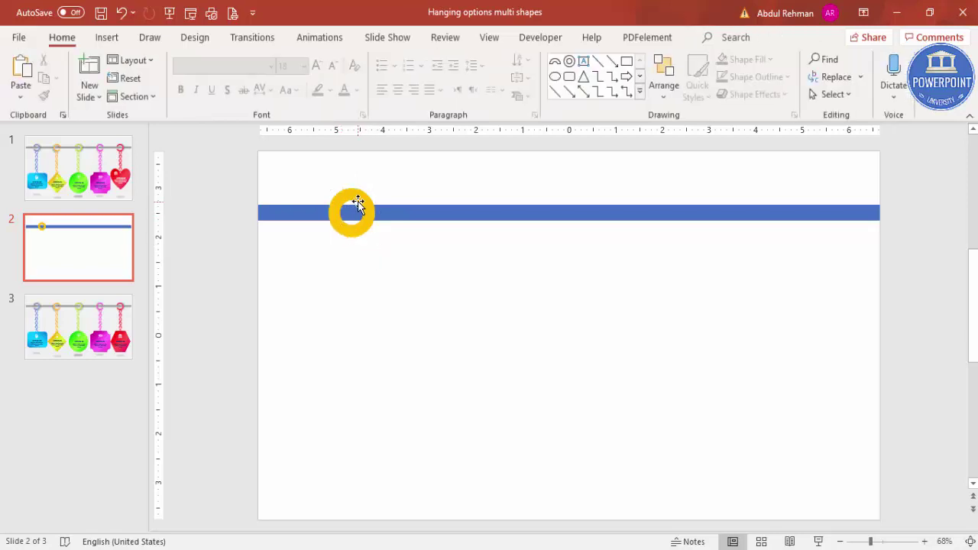
Step: Duplicate the blue bar, fill the copy grey, and align it exactly over the original
{"action": "left_click", "coordinate": [298, 211]}
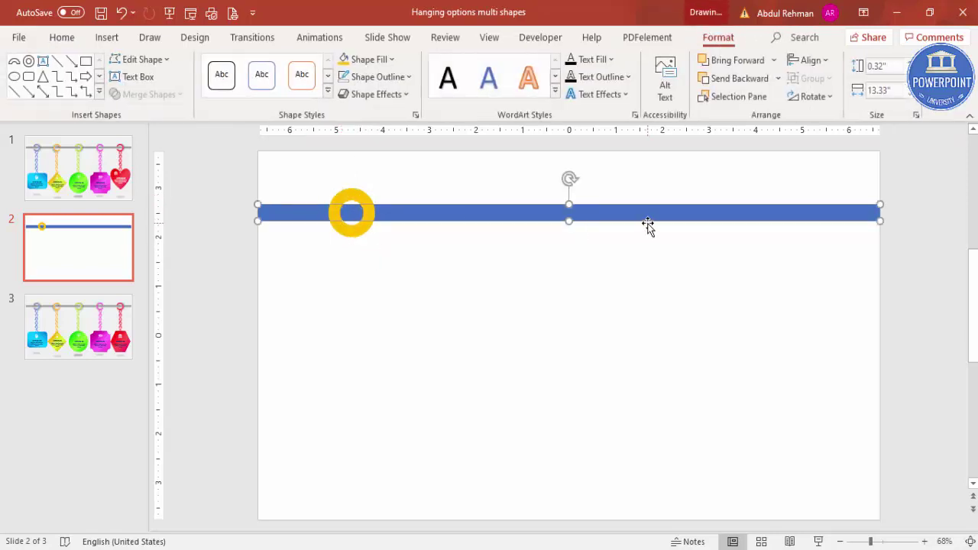
{"action": "key", "text": "ctrl+d"}
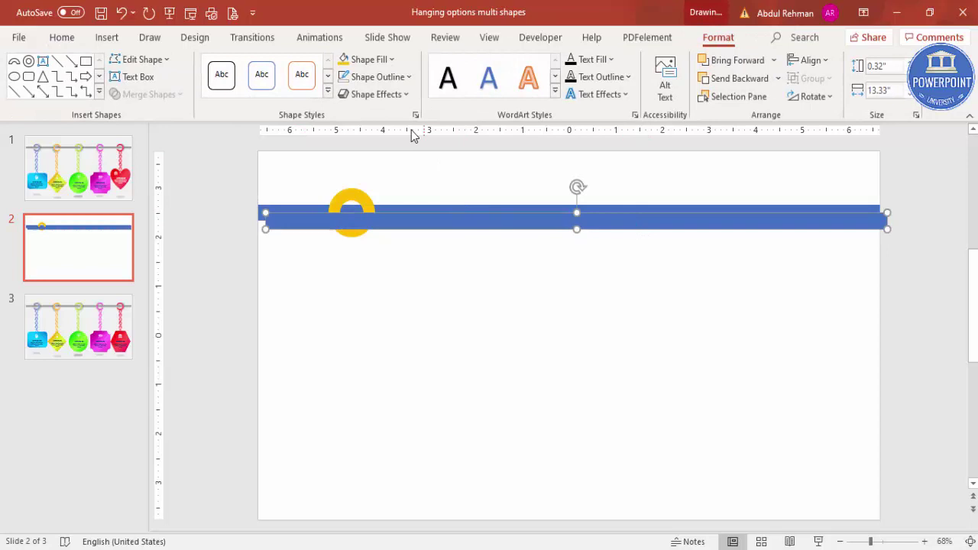
{"action": "left_click", "coordinate": [380, 62]}
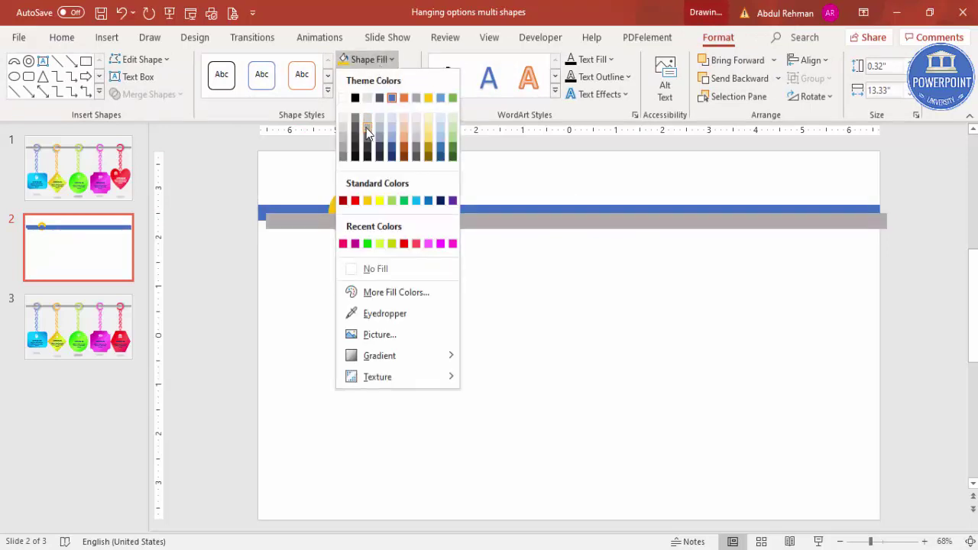
{"action": "left_click", "coordinate": [367, 128]}
{"action": "left_click_drag", "start_coordinate": [461, 223], "coordinate": [456, 218]}
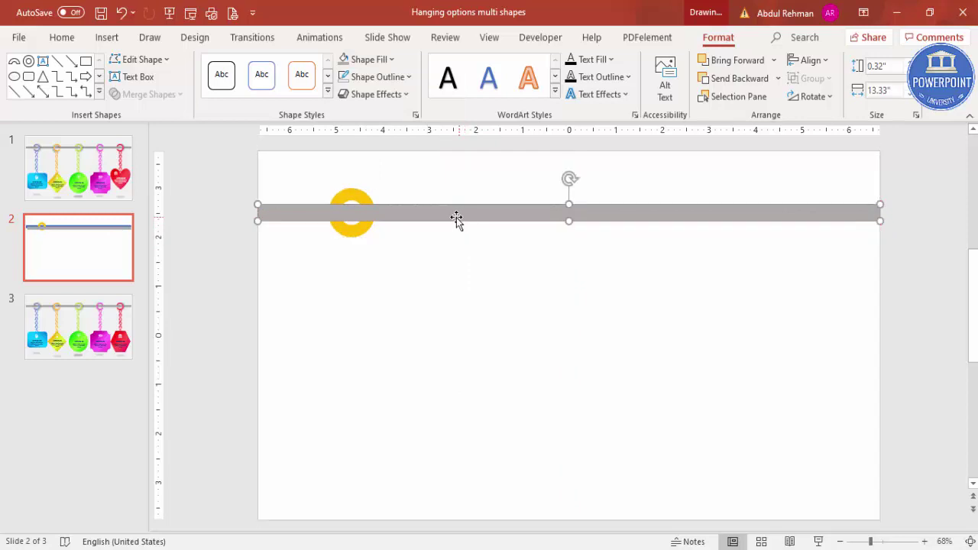
{"action": "left_click", "coordinate": [469, 246]}
Step: Shrink the grey bar's width to 2" so it ends at the ring
{"action": "left_click", "coordinate": [462, 218]}
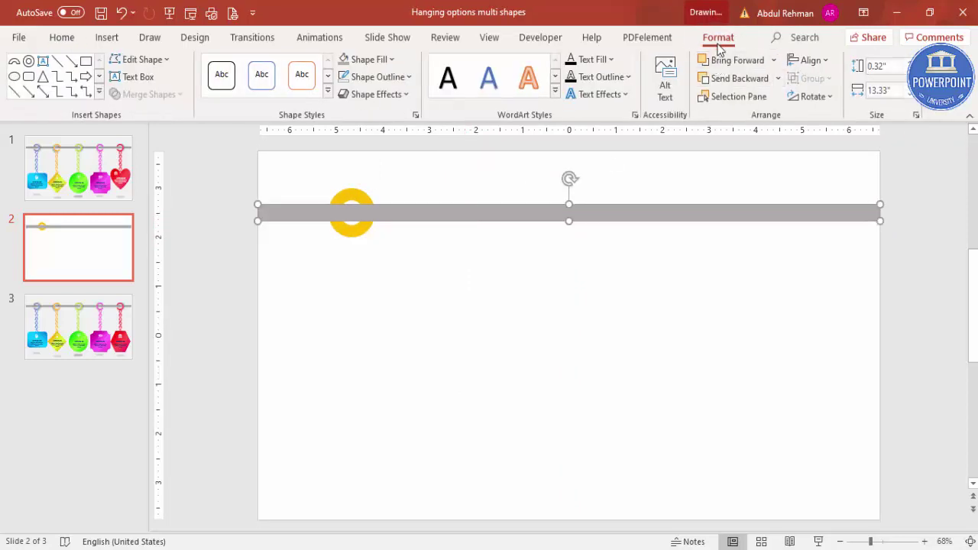
{"action": "left_click", "coordinate": [911, 94]}
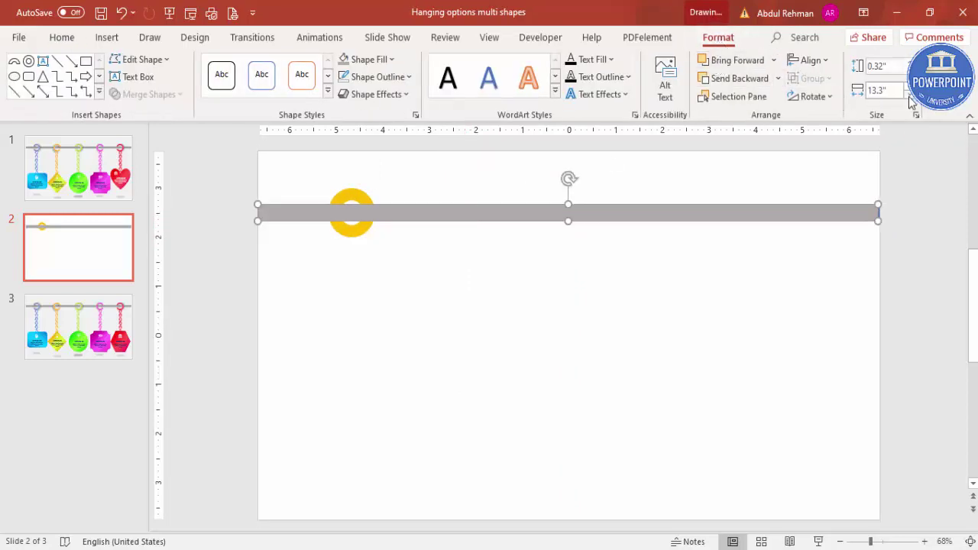
{"action": "left_click_drag", "start_coordinate": [910, 98], "coordinate": [909, 97]}
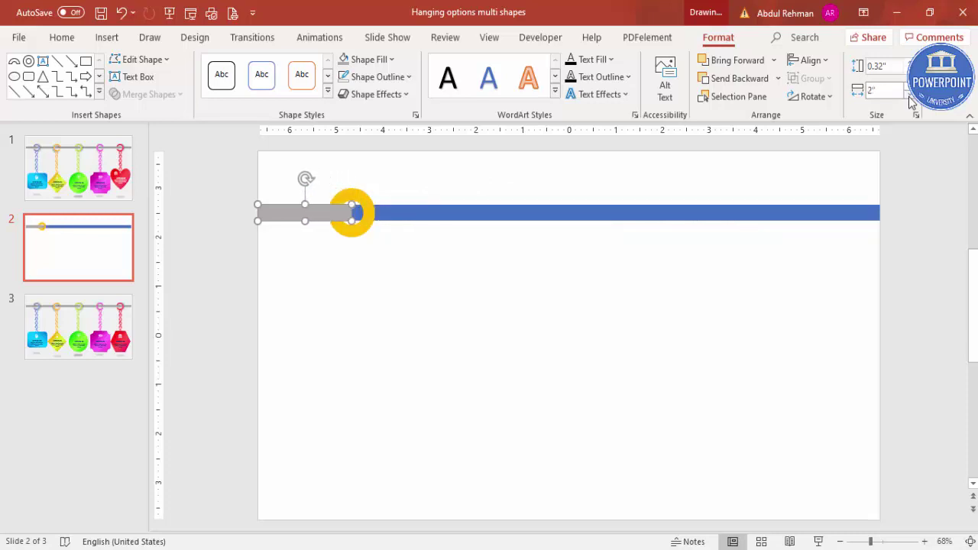
{"action": "left_click", "coordinate": [378, 229]}
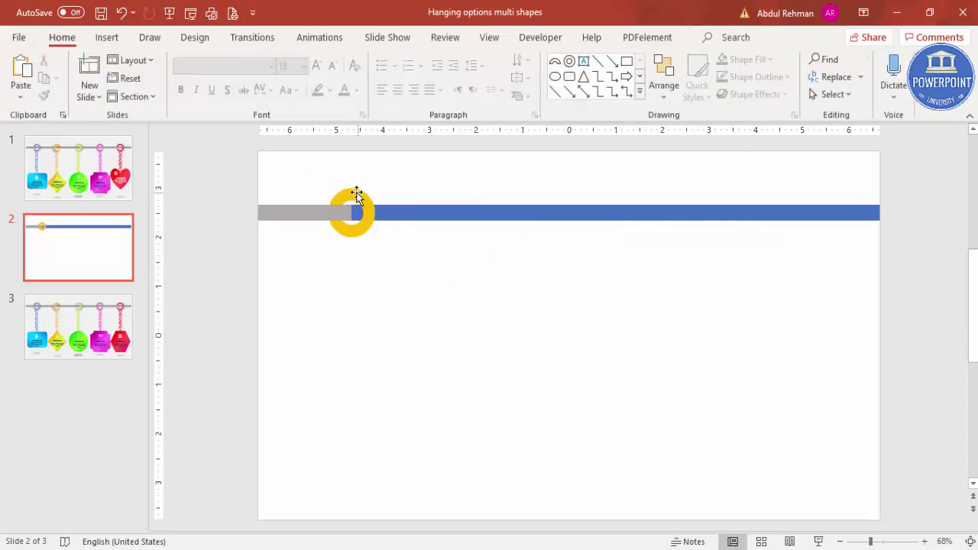
Step: Subtract the grey bar from the gold ring with Merge Shapes, leaving a gap in the ring
{"action": "left_click", "coordinate": [354, 192]}
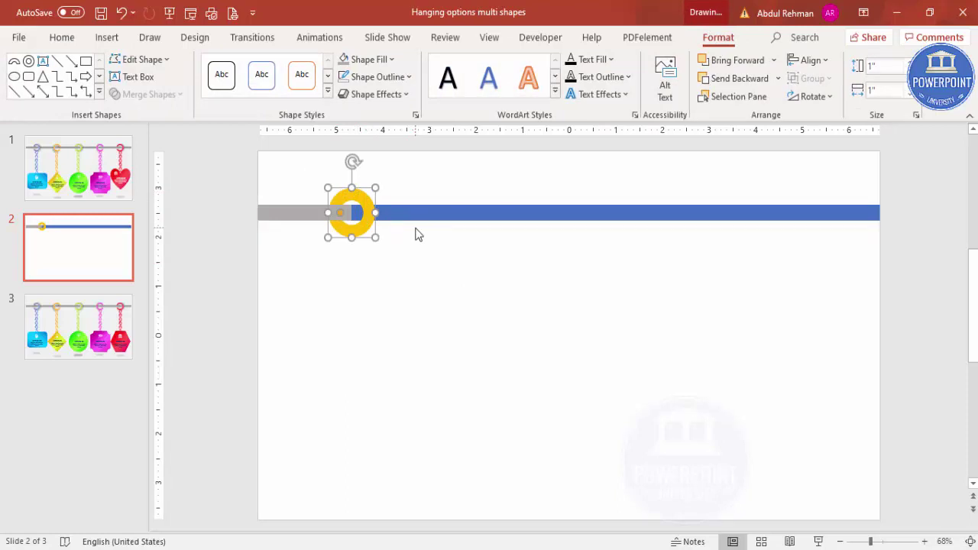
{"action": "left_click", "coordinate": [280, 214], "text": "shift"}
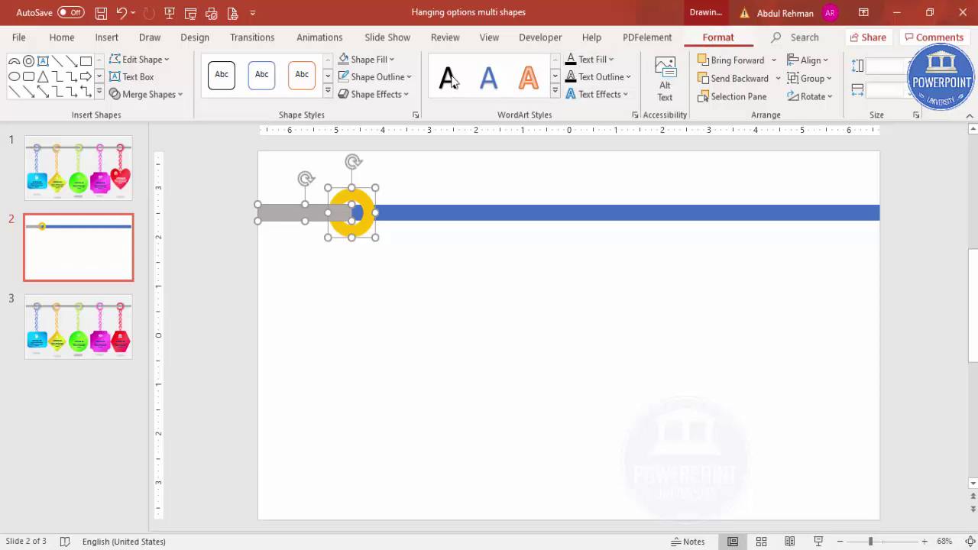
{"action": "left_click", "coordinate": [174, 95]}
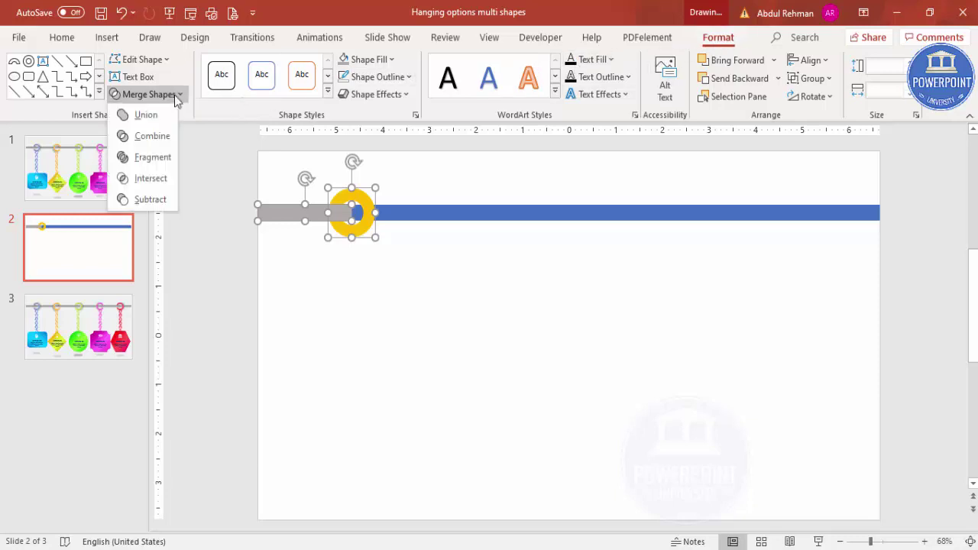
{"action": "left_click", "coordinate": [161, 203]}
{"action": "left_click", "coordinate": [373, 283]}
{"action": "left_click_drag", "start_coordinate": [366, 210], "coordinate": [418, 268]}
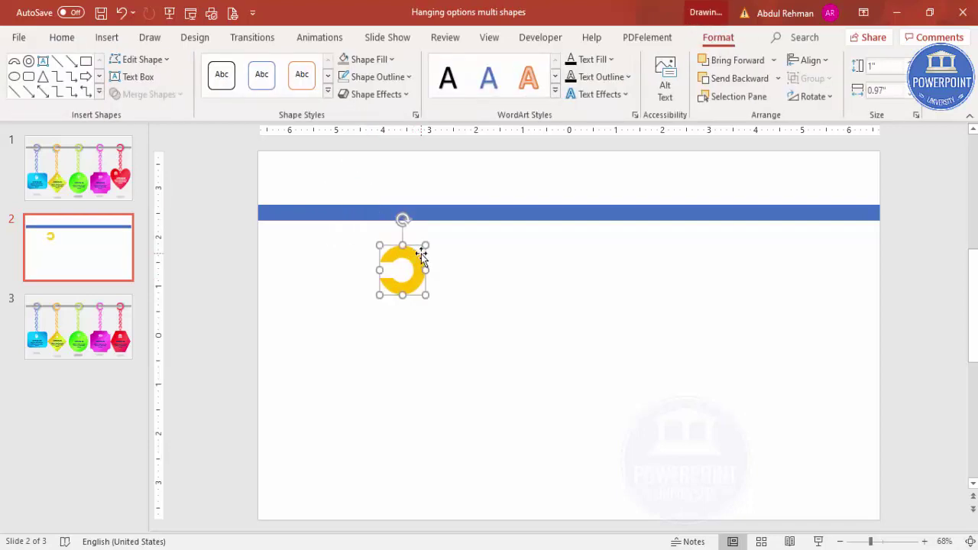
{"action": "key", "text": "ctrl+z"}
{"action": "left_click", "coordinate": [407, 246]}
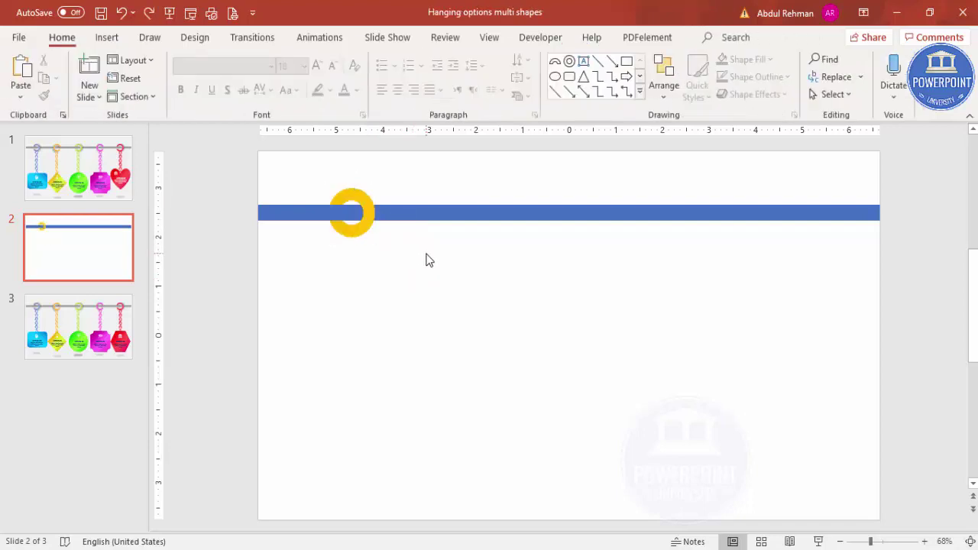
Step: Give the long bar a linear gradient fill running top to bottom (Linear Down)
{"action": "left_click", "coordinate": [468, 213]}
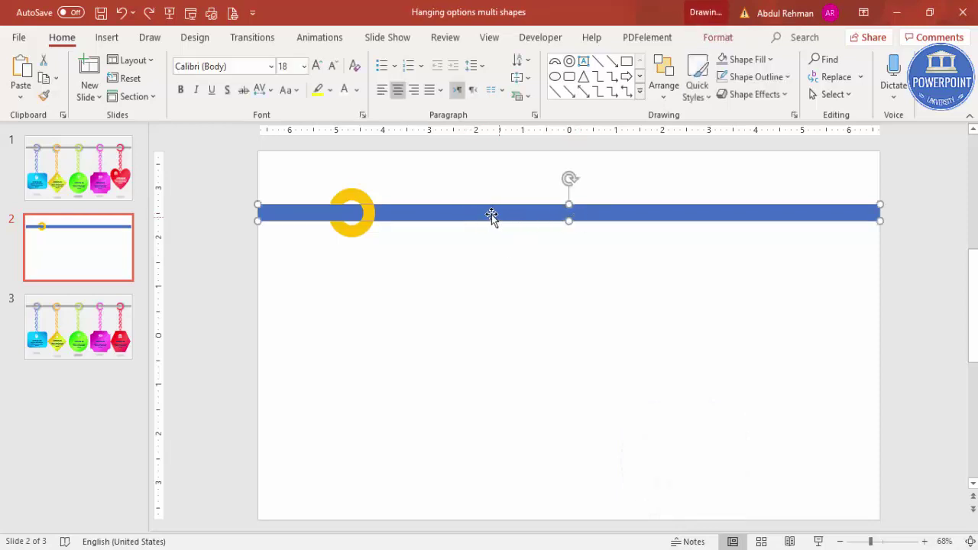
{"action": "right_click", "coordinate": [462, 208]}
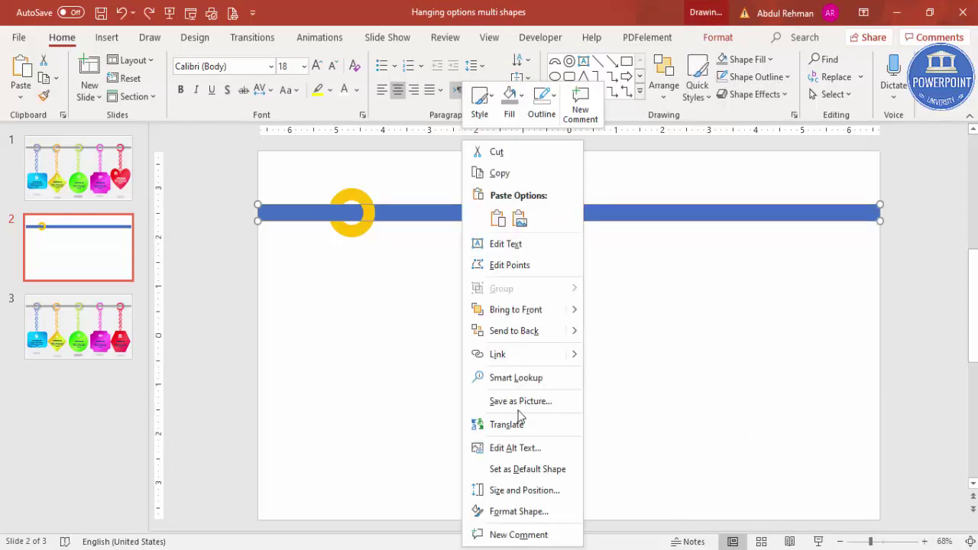
{"action": "left_click", "coordinate": [540, 509]}
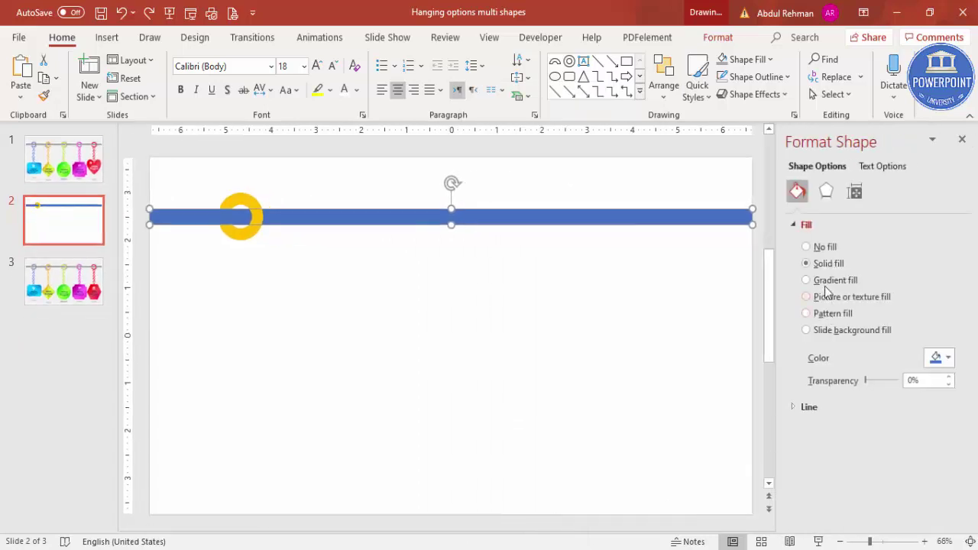
{"action": "left_click", "coordinate": [840, 282]}
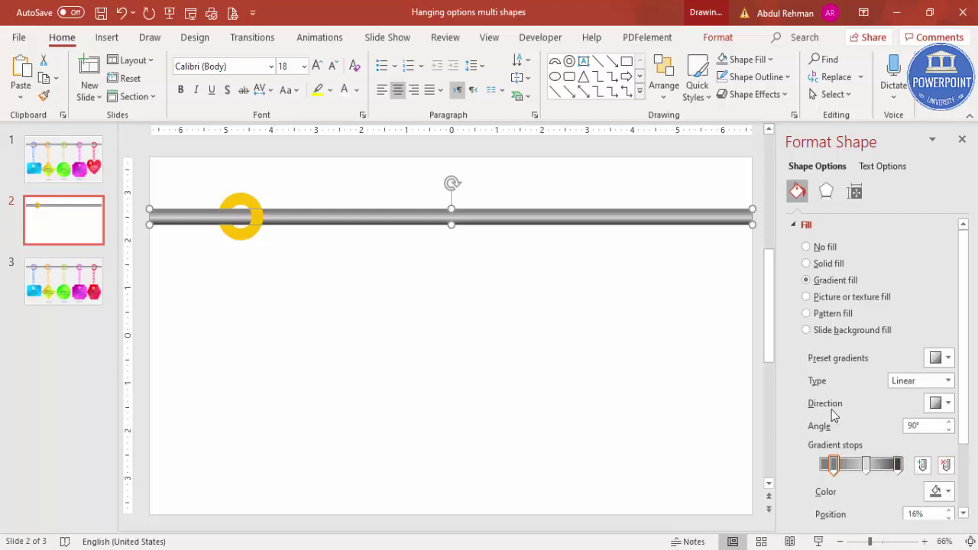
{"action": "left_click", "coordinate": [906, 381]}
{"action": "left_click", "coordinate": [908, 391]}
{"action": "left_click", "coordinate": [938, 403]}
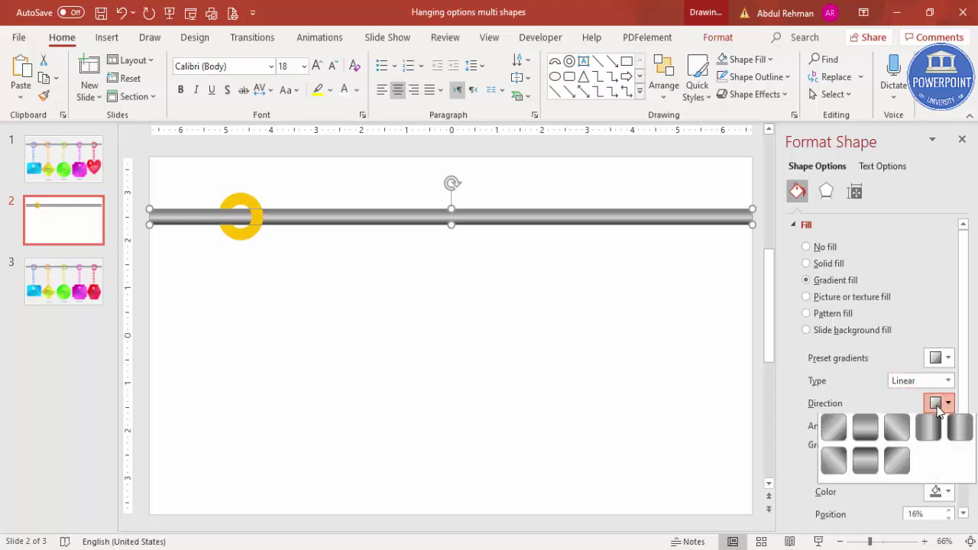
{"action": "left_click", "coordinate": [867, 413]}
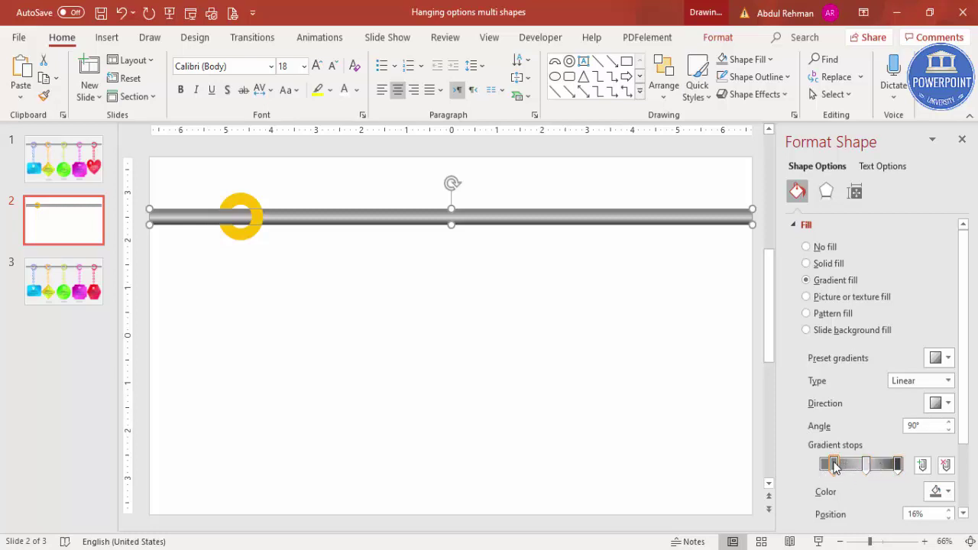
Step: Set grey colours on the 56% and 95% gradient stops for a metallic rod look
{"action": "left_click", "coordinate": [939, 491]}
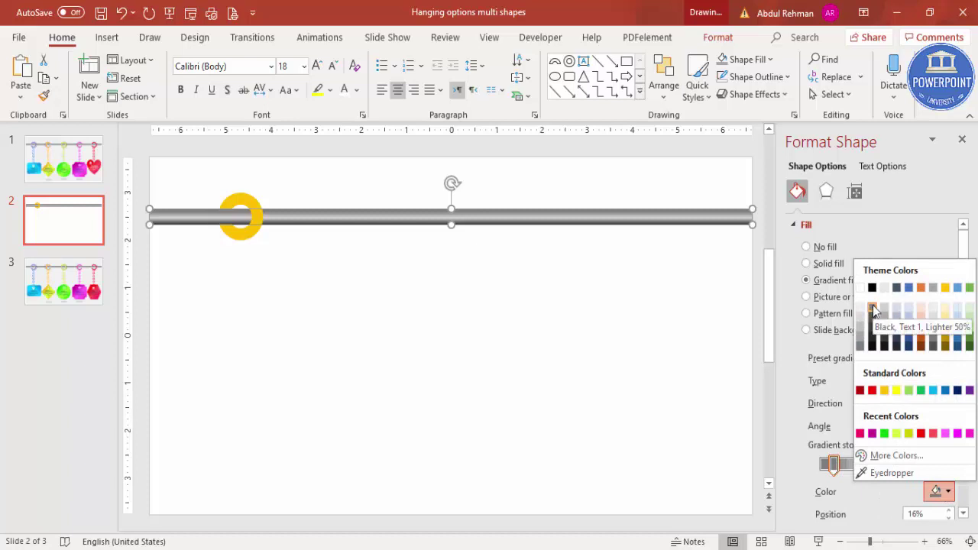
{"action": "left_click", "coordinate": [862, 500]}
{"action": "left_click", "coordinate": [866, 463]}
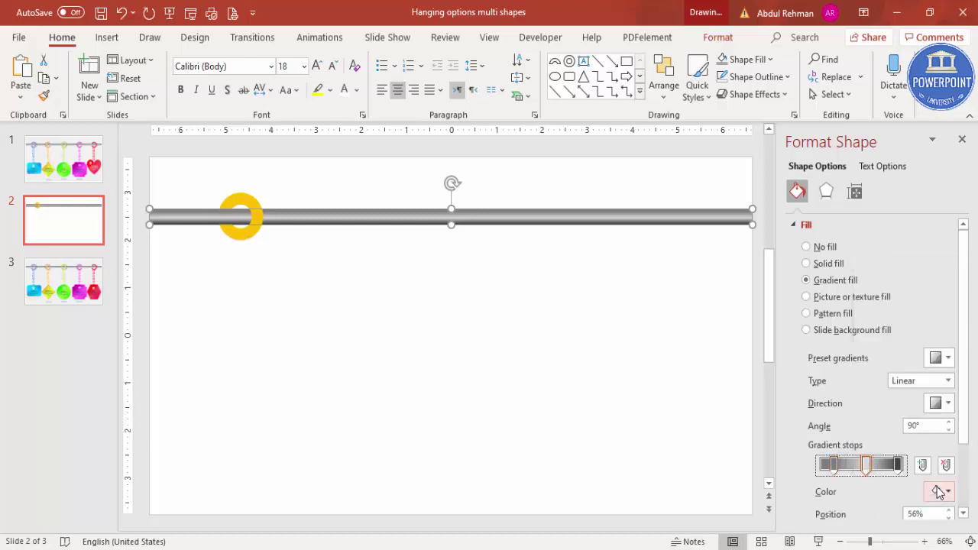
{"action": "left_click", "coordinate": [933, 491]}
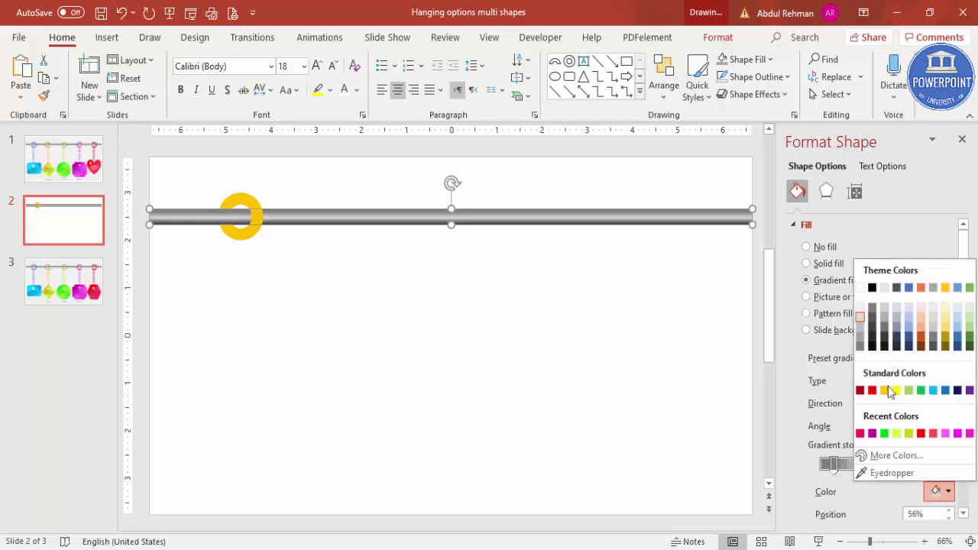
{"action": "left_click", "coordinate": [859, 391]}
{"action": "left_click", "coordinate": [898, 464]}
{"action": "left_click", "coordinate": [937, 491]}
{"action": "left_click", "coordinate": [860, 497]}
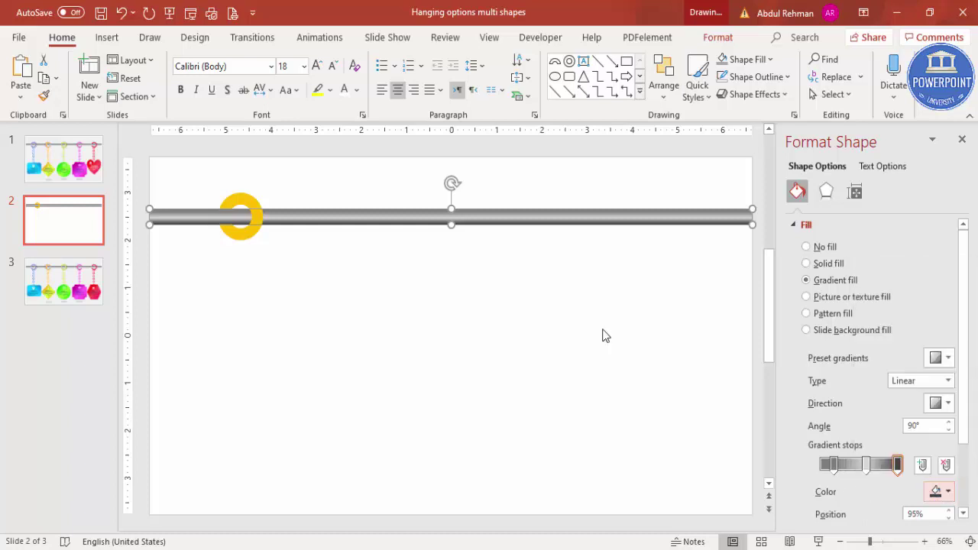
{"action": "left_click", "coordinate": [240, 205]}
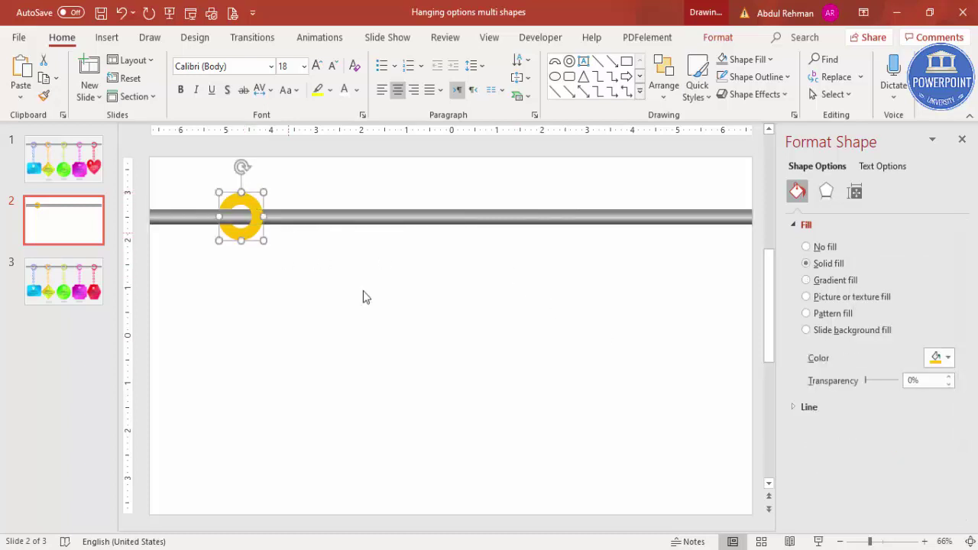
Step: Apply a Round top bevel to the gold ring in 3-D Format
{"action": "left_click", "coordinate": [826, 192]}
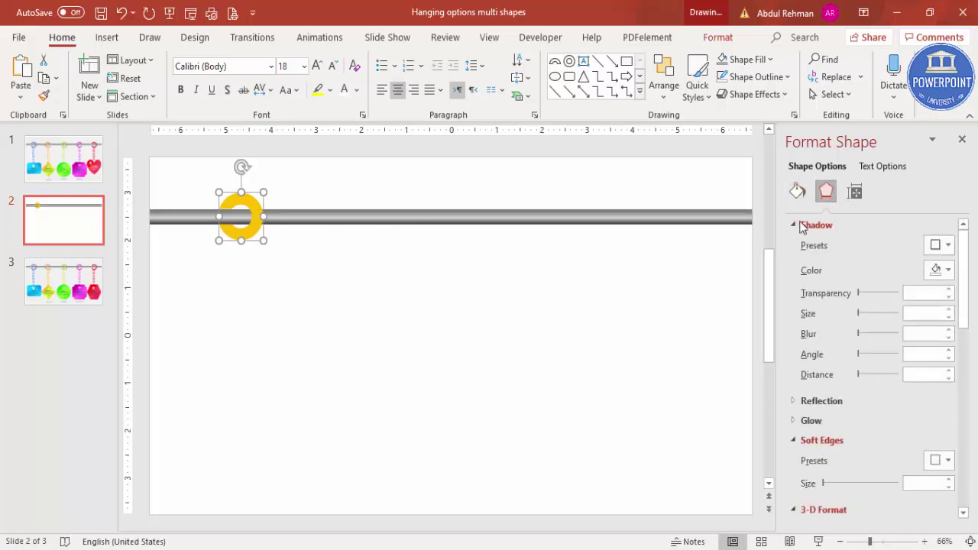
{"action": "left_click", "coordinate": [802, 225]}
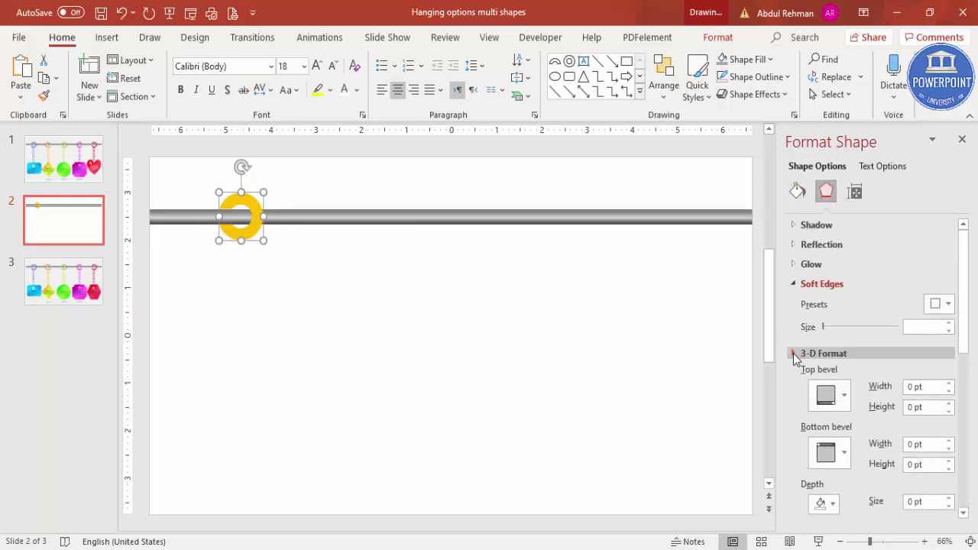
{"action": "left_click", "coordinate": [795, 356]}
{"action": "left_click", "coordinate": [795, 355]}
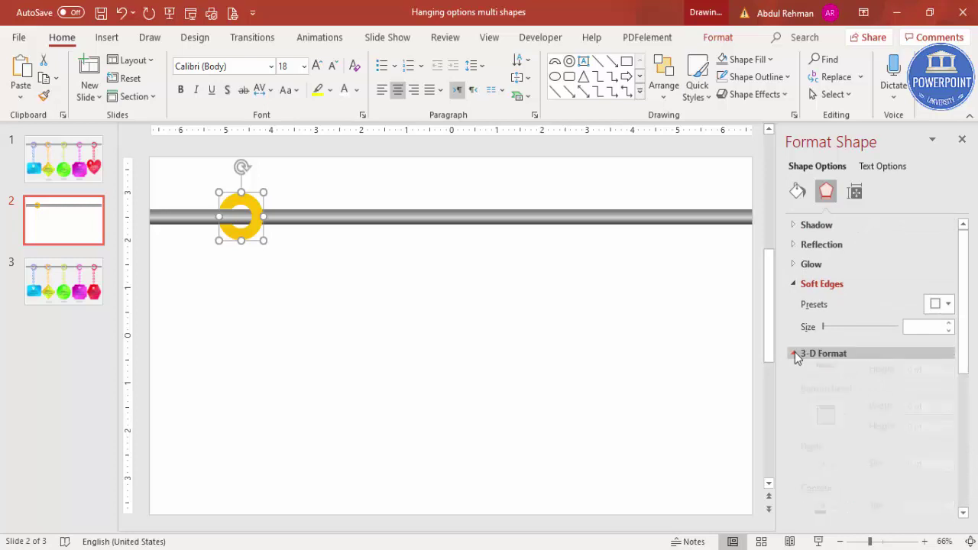
{"action": "left_click", "coordinate": [825, 395]}
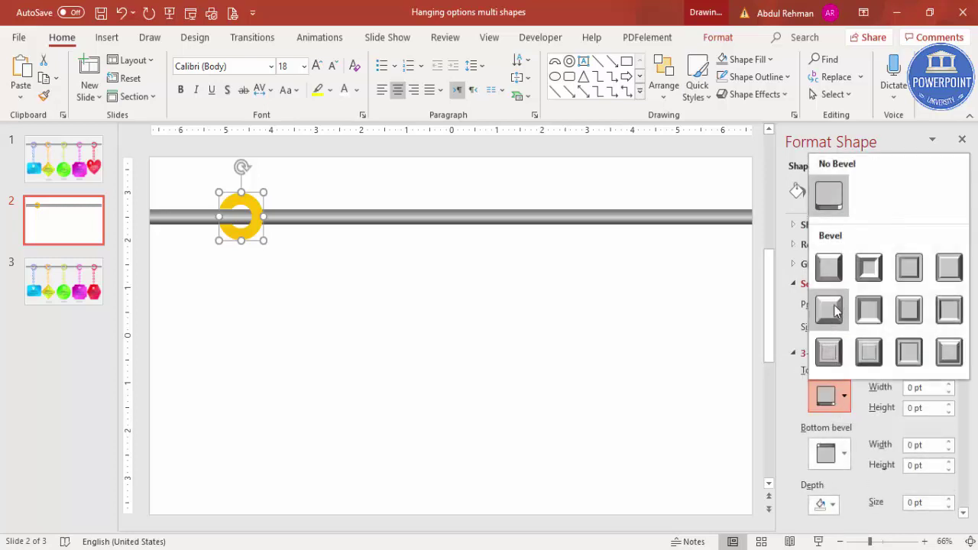
{"action": "left_click", "coordinate": [834, 276]}
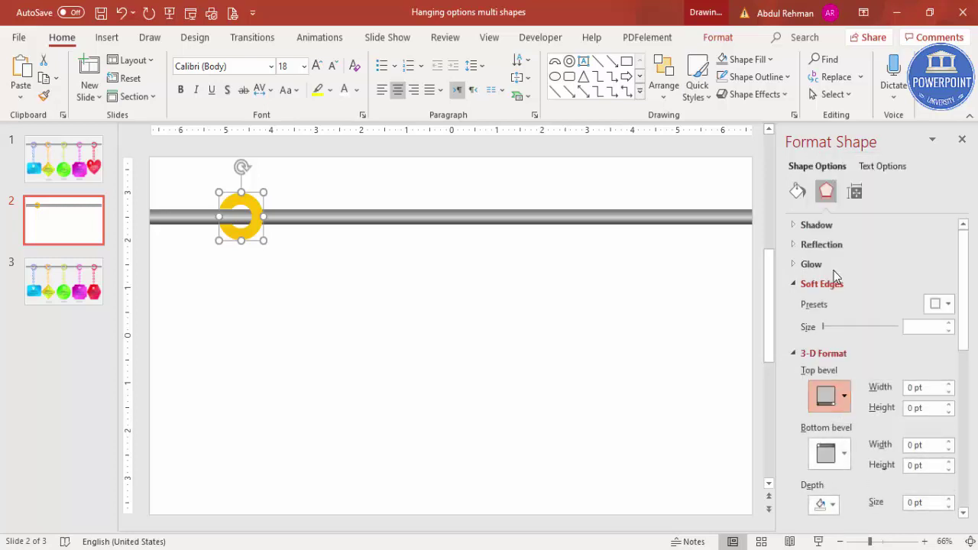
{"action": "left_click_drag", "start_coordinate": [968, 345], "coordinate": [967, 443]}
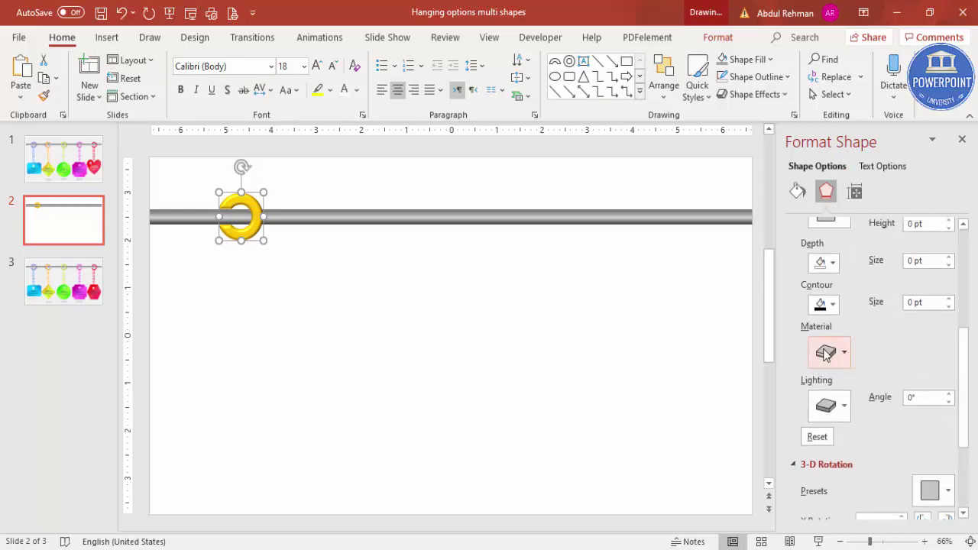
Step: Set the ring's lighting to Flat and its material to Dark Edge
{"action": "left_click", "coordinate": [826, 406]}
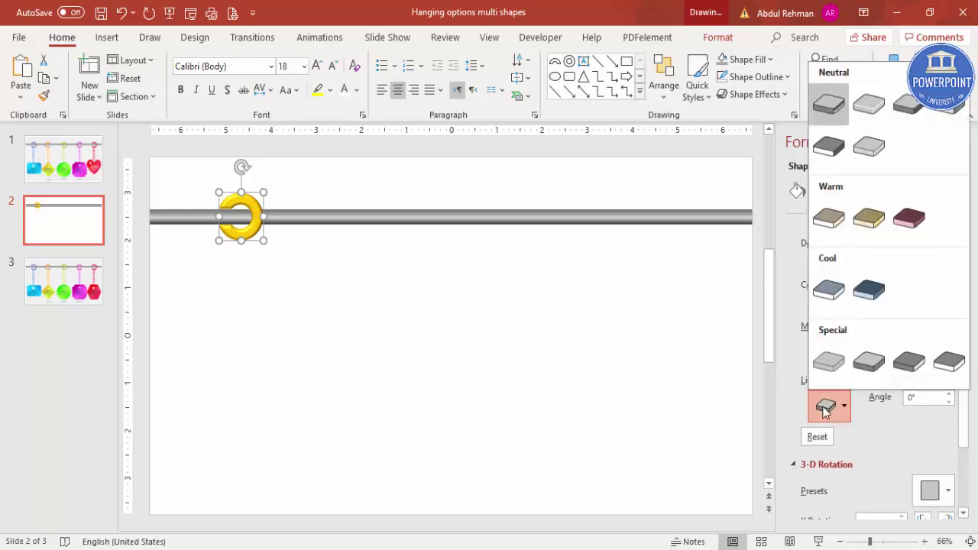
{"action": "left_click", "coordinate": [831, 364]}
{"action": "left_click", "coordinate": [829, 351]}
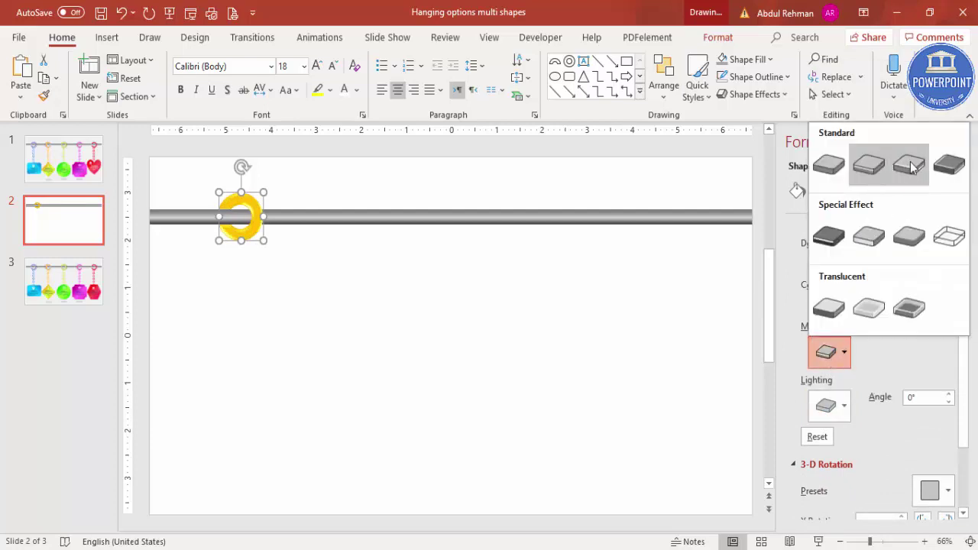
{"action": "left_click", "coordinate": [950, 168]}
{"action": "left_click", "coordinate": [298, 348]}
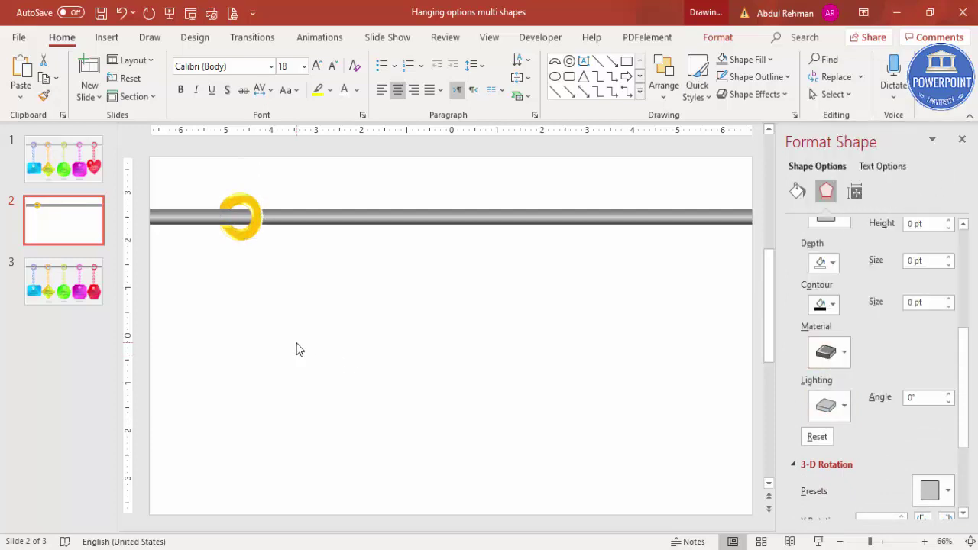
{"action": "left_click", "coordinate": [240, 201]}
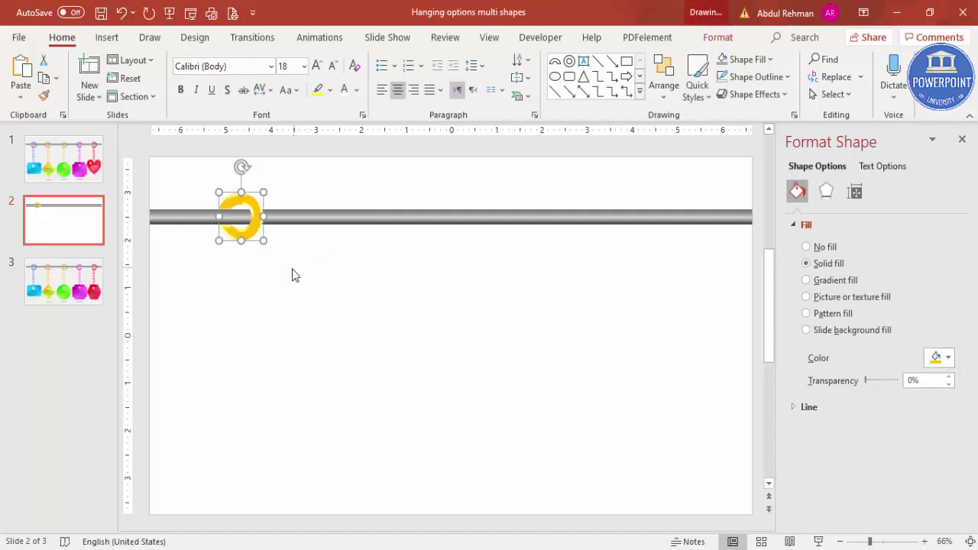
Step: Copy the ring, remove its bevel, and fill it black at 66% transparency
{"action": "left_click_drag", "start_coordinate": [260, 227], "coordinate": [336, 271]}
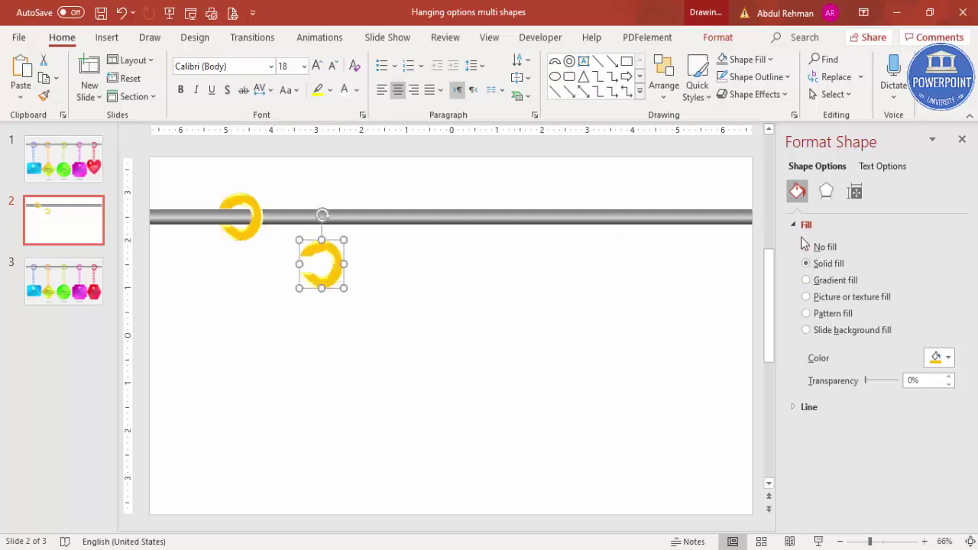
{"action": "left_click", "coordinate": [825, 191]}
{"action": "left_click", "coordinate": [827, 395]}
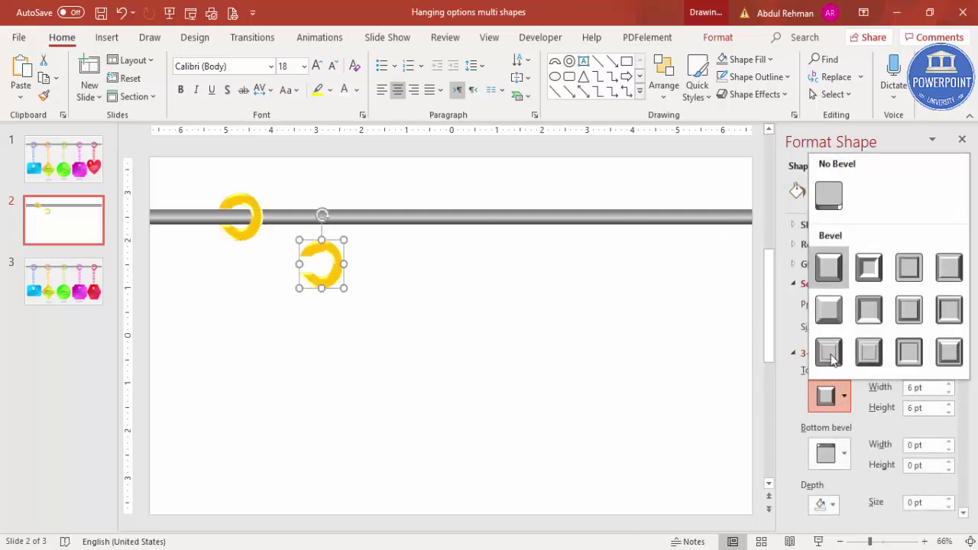
{"action": "left_click", "coordinate": [829, 196]}
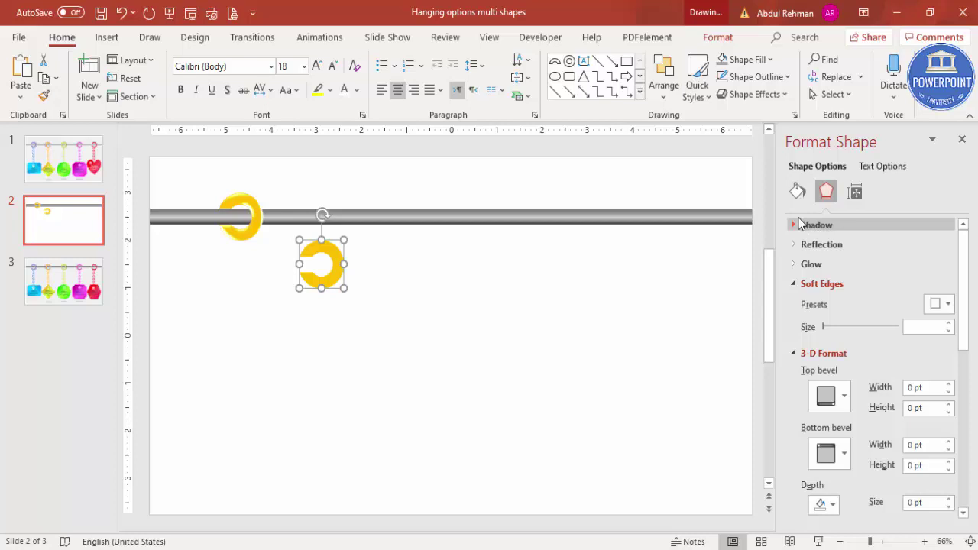
{"action": "left_click", "coordinate": [796, 191]}
{"action": "left_click", "coordinate": [946, 357]}
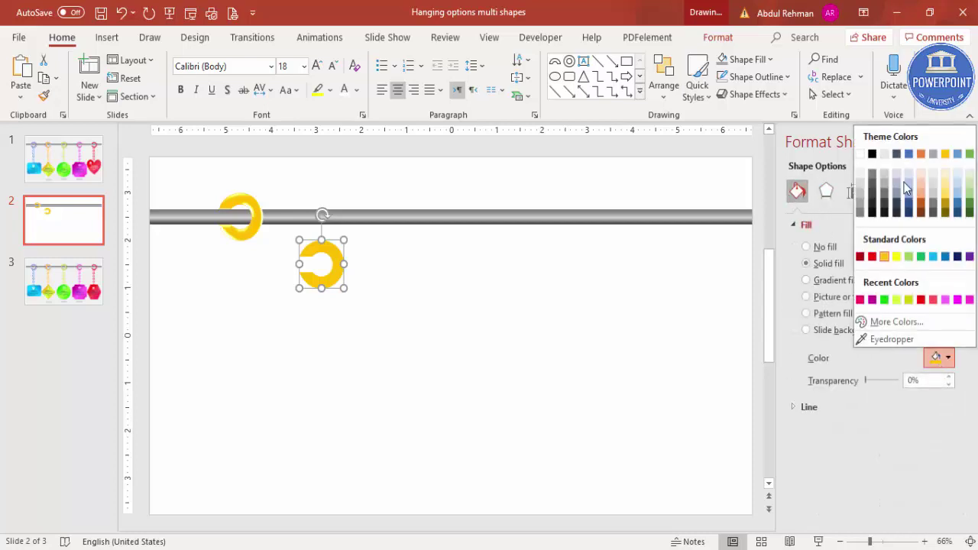
{"action": "left_click", "coordinate": [871, 154]}
{"action": "left_click_drag", "start_coordinate": [867, 382], "coordinate": [886, 387]}
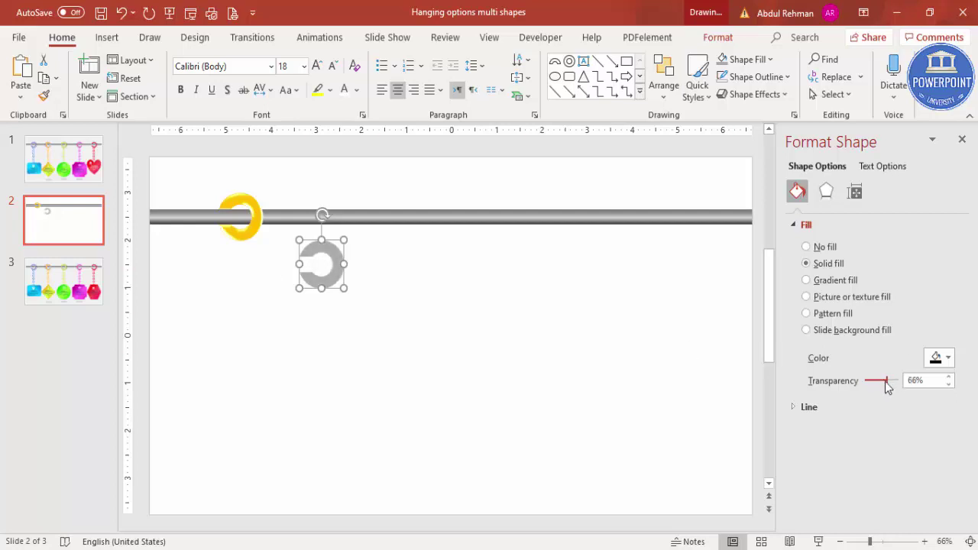
Step: Move the grey copy onto the rod behind the gold ring, offset slightly as a shadow
{"action": "left_click_drag", "start_coordinate": [321, 285], "coordinate": [249, 236]}
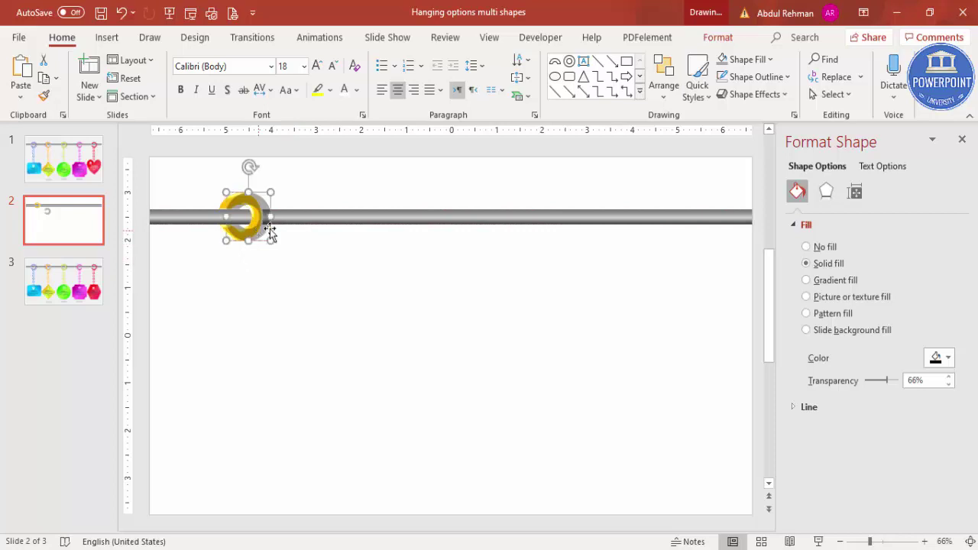
{"action": "left_click", "coordinate": [718, 37]}
{"action": "left_click", "coordinate": [739, 78]}
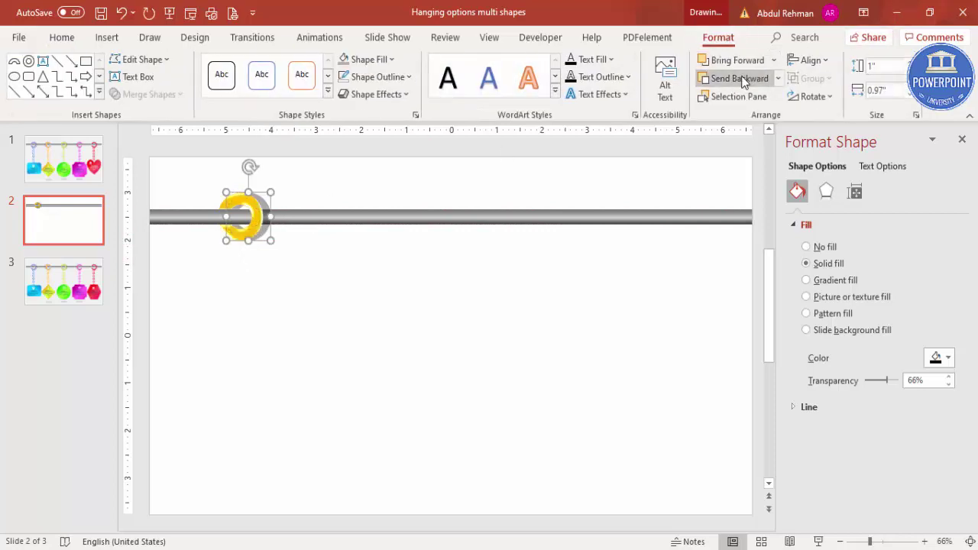
{"action": "left_click", "coordinate": [335, 280]}
{"action": "left_click", "coordinate": [264, 214]}
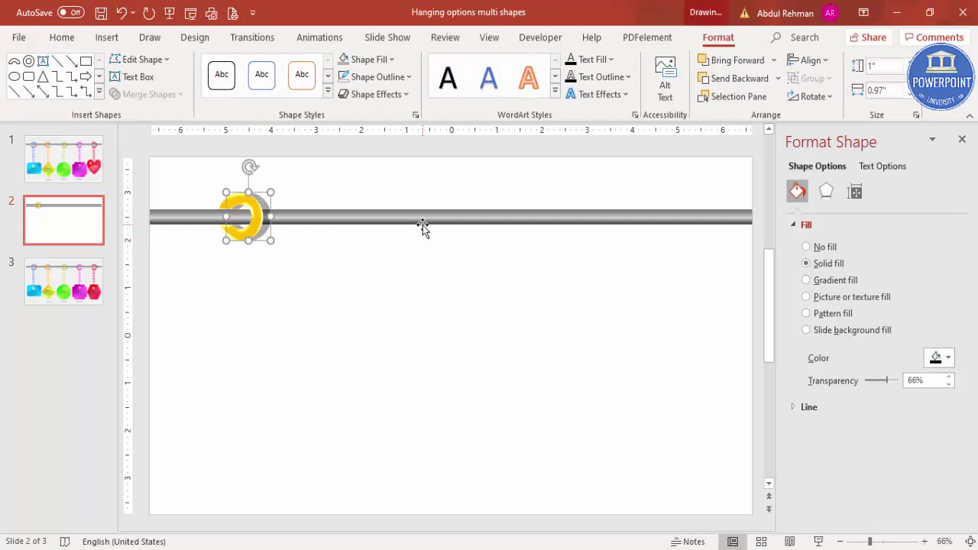
{"action": "key", "text": "ctrl+Left"}
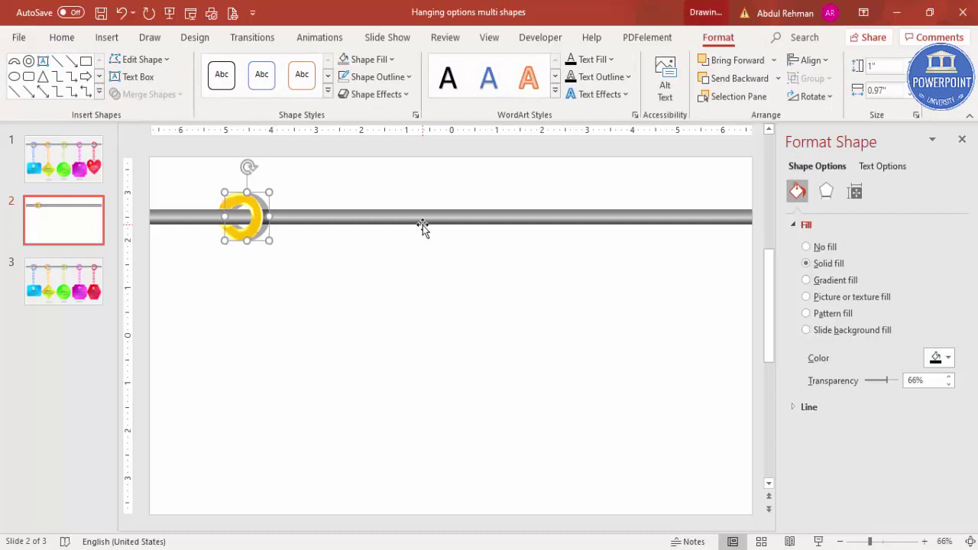
{"action": "left_click", "coordinate": [361, 293]}
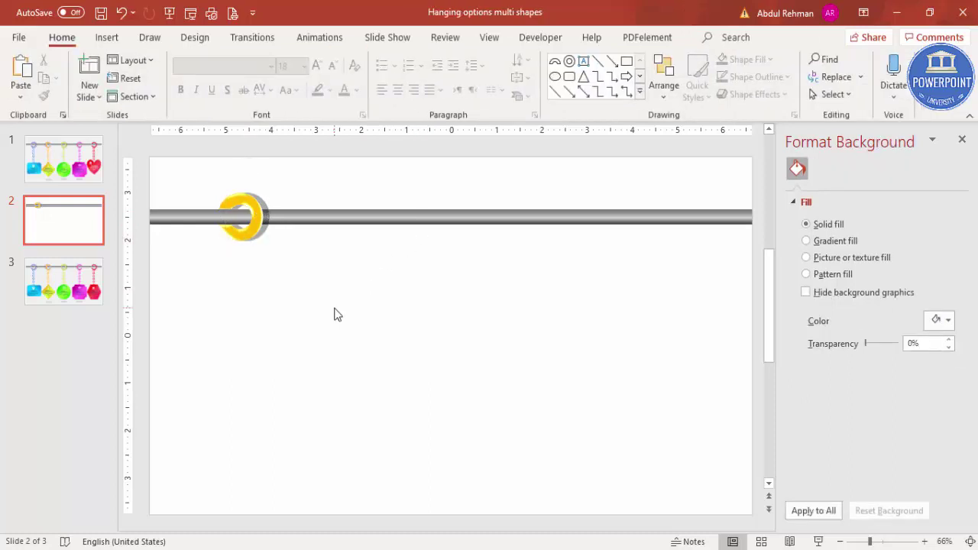
Step: Copy the yellow ring and position small link copies just below the bar under the ring
{"action": "left_click", "coordinate": [251, 208]}
{"action": "key", "text": "Right"}
{"action": "key", "text": "Right"}
{"action": "key", "text": "Down"}
{"action": "key", "text": "Down"}
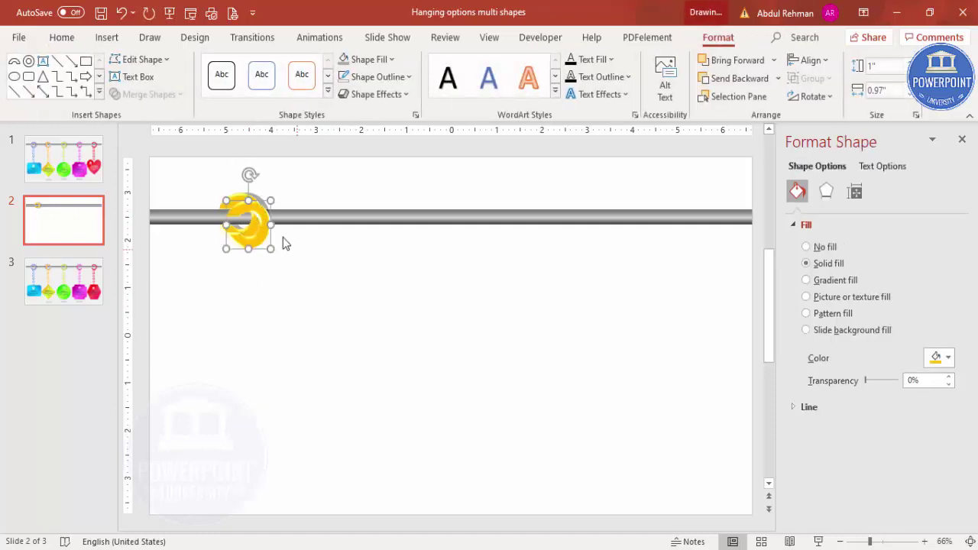
{"action": "left_click_drag", "start_coordinate": [262, 222], "coordinate": [251, 253]}
{"action": "key", "text": "ctrl+Right"}
{"action": "key", "text": "ctrl+Right"}
{"action": "key", "text": "ctrl+Right"}
{"action": "key", "text": "ctrl+Right"}
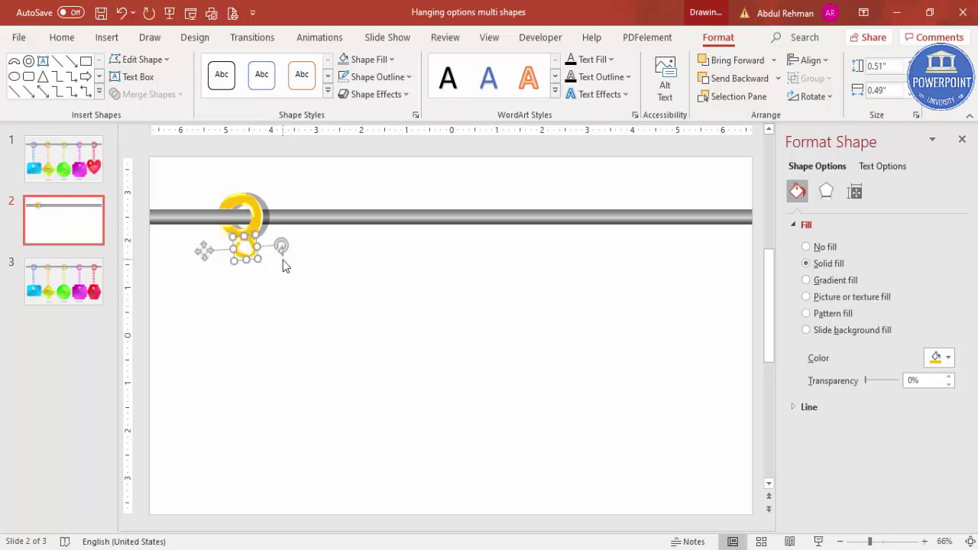
{"action": "left_click_drag", "start_coordinate": [244, 235], "coordinate": [252, 273]}
Step: Apply the Off Axis 2: Top 3-D rotation preset to the chain links
{"action": "left_click", "coordinate": [828, 190]}
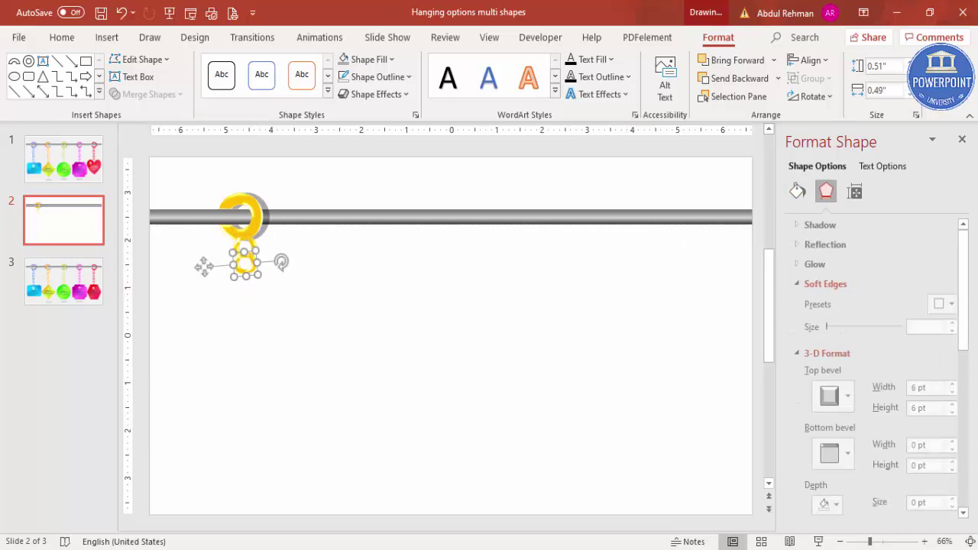
{"action": "left_click", "coordinate": [793, 354]}
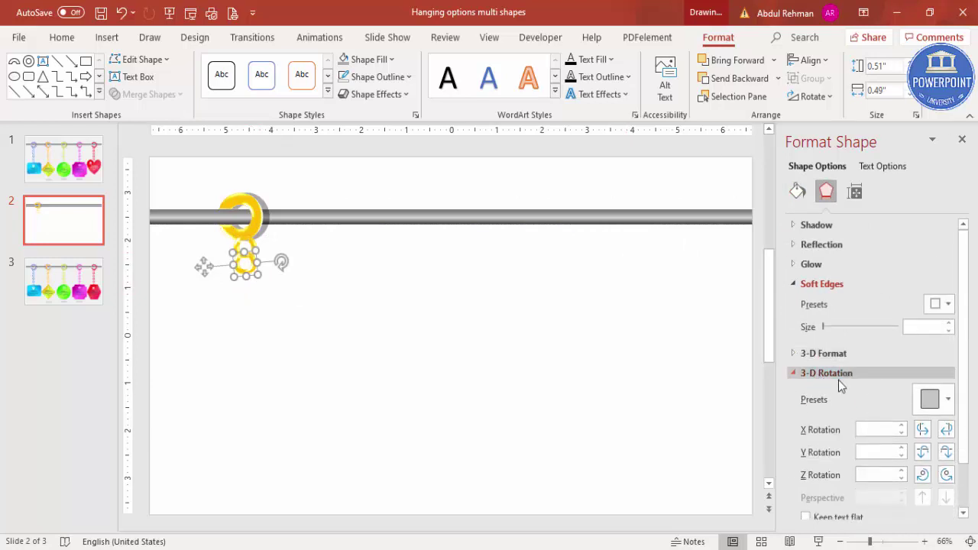
{"action": "left_click", "coordinate": [947, 400]}
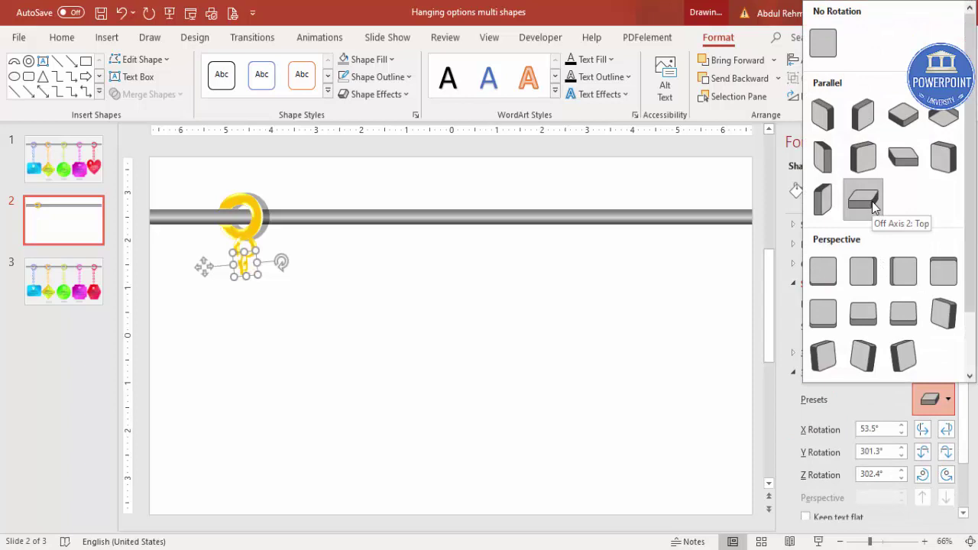
{"action": "left_click", "coordinate": [329, 319]}
{"action": "left_click", "coordinate": [286, 306]}
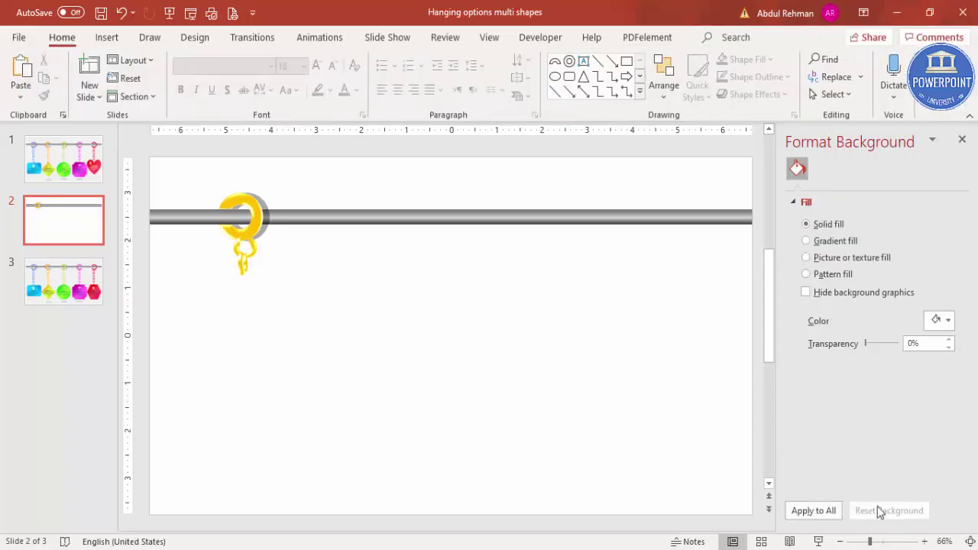
Step: Zoom in, nudge the lower gold link into interlocking position, then fit the slide
{"action": "left_click", "coordinate": [890, 544]}
{"action": "left_click", "coordinate": [284, 524]}
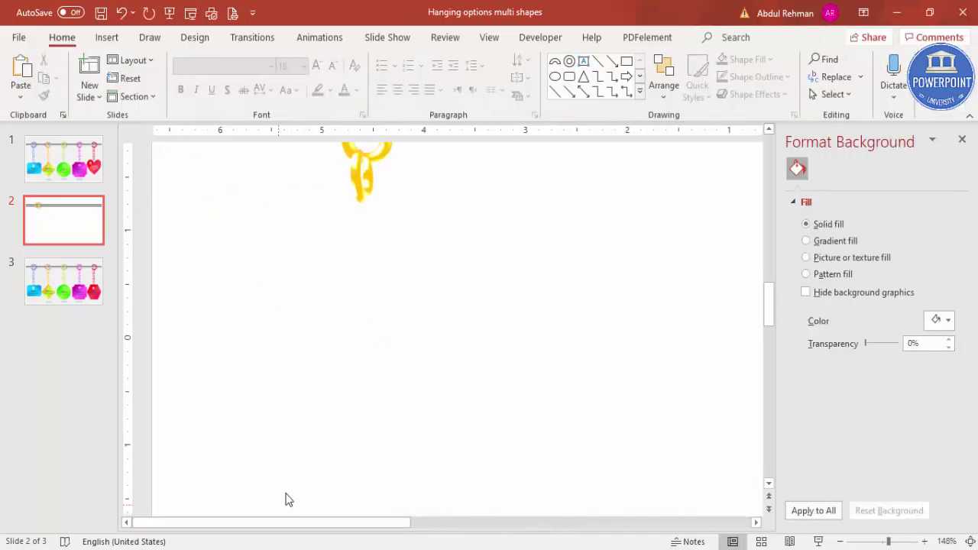
{"action": "scroll", "coordinate": [348, 381], "scroll_direction": "up", "scroll_amount": 2}
{"action": "left_click_drag", "start_coordinate": [359, 239], "coordinate": [362, 237]}
{"action": "left_click", "coordinate": [511, 297]}
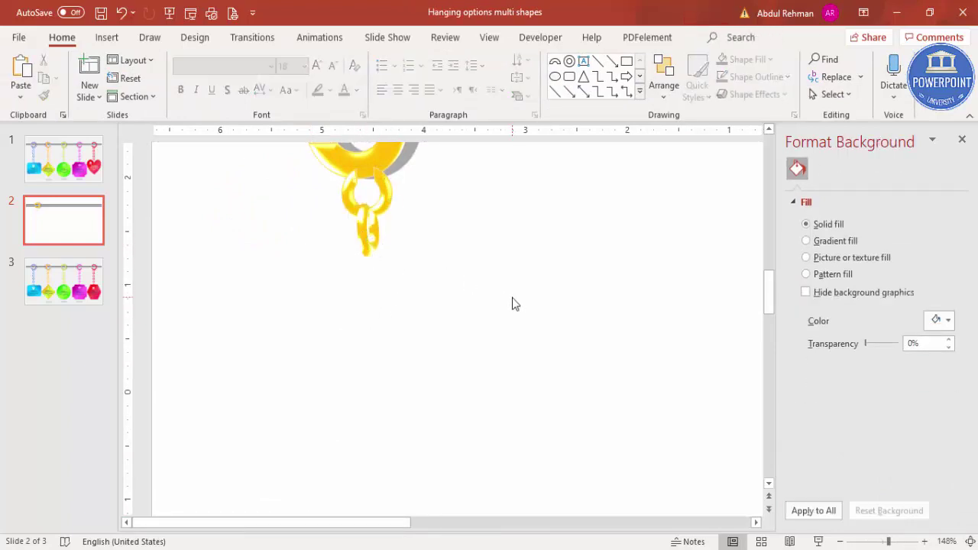
{"action": "left_click", "coordinate": [968, 541]}
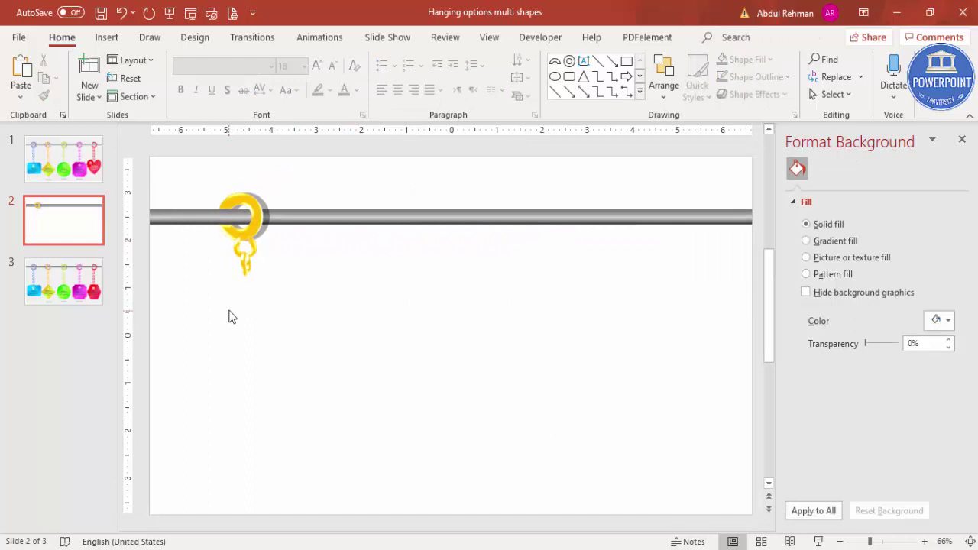
Step: Duplicate the chain links downward to about seven links and group them into one strand
{"action": "left_click_drag", "start_coordinate": [328, 334], "coordinate": [200, 229]}
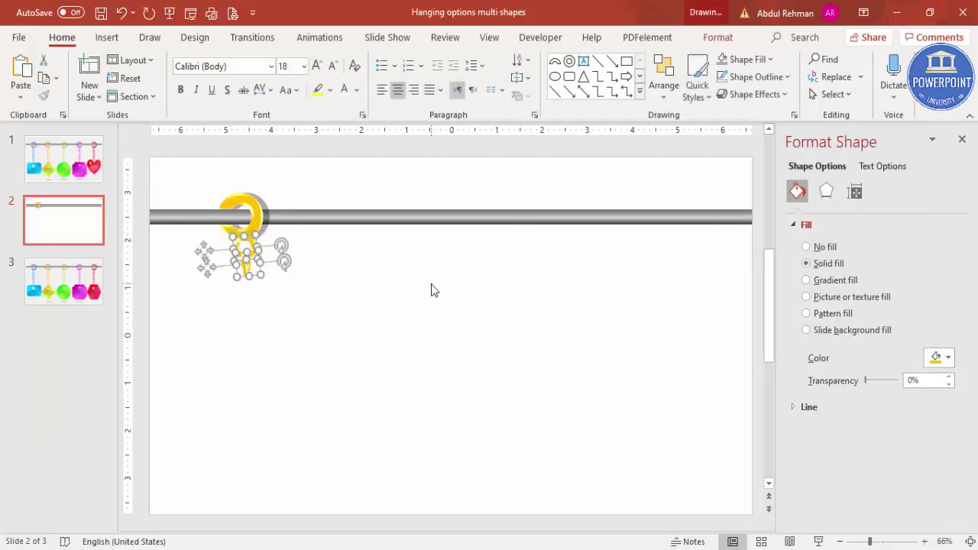
{"action": "key", "text": "ctrl+g"}
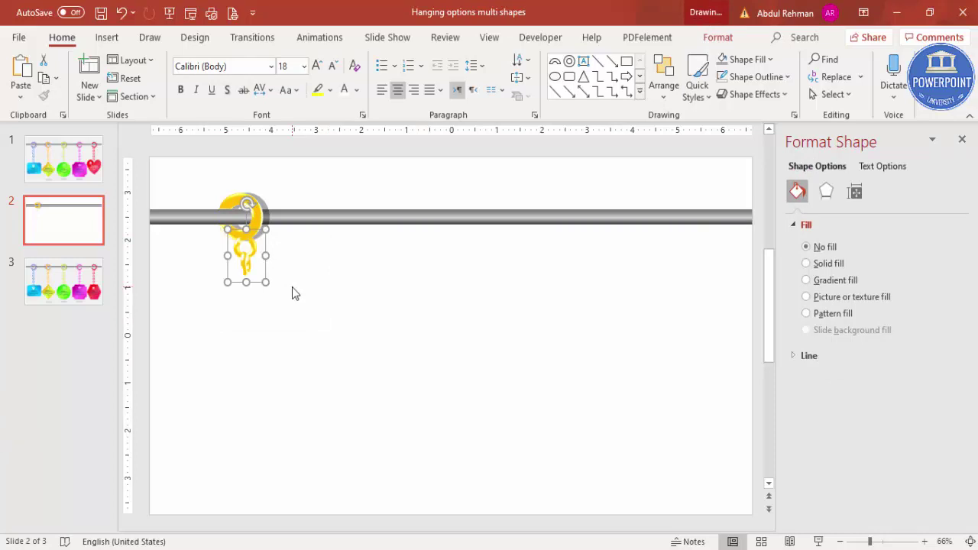
{"action": "key", "text": "ctrl+z"}
{"action": "mouse_move", "coordinate": [272, 252]}
{"action": "left_mouse_down"}
{"action": "mouse_move", "coordinate": [270, 275]}
{"action": "mouse_move", "coordinate": [264, 268]}
{"action": "left_mouse_up"}
{"action": "key", "text": "ctrl+d"}
{"action": "key", "text": "ctrl+d"}
{"action": "left_click", "coordinate": [318, 395]}
{"action": "left_click_drag", "start_coordinate": [318, 408], "coordinate": [194, 229]}
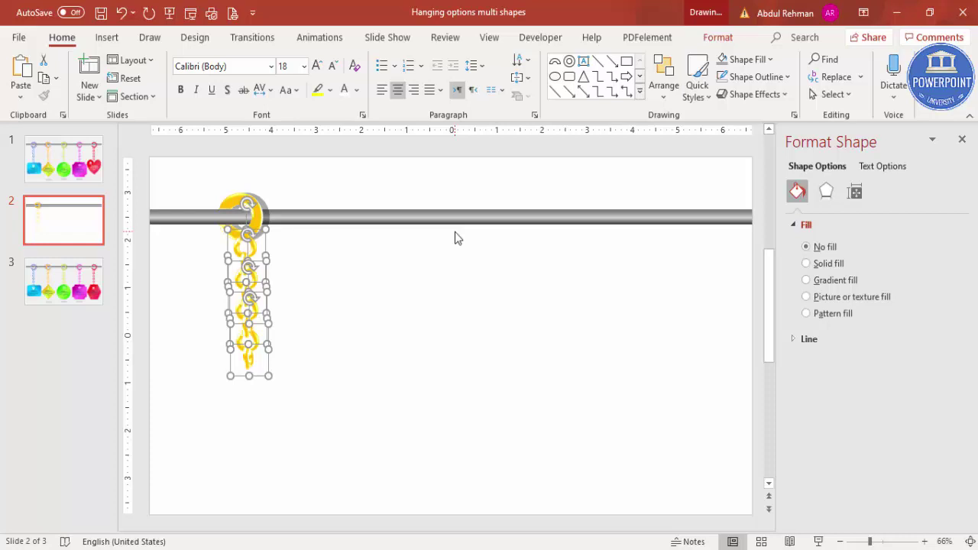
{"action": "key", "text": "ctrl+g"}
{"action": "left_click", "coordinate": [325, 287]}
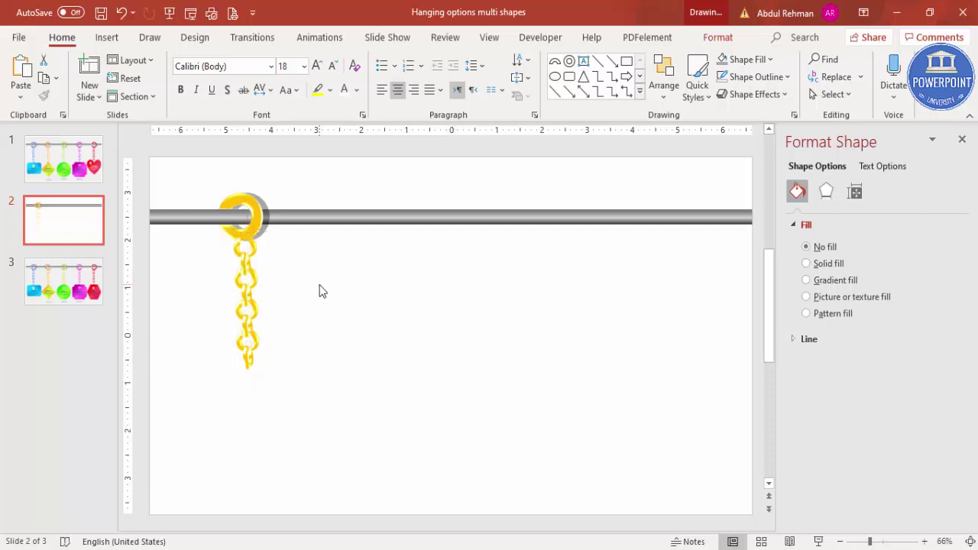
Step: Add an Outer Offset shadow preset to the grouped chain
{"action": "left_click", "coordinate": [250, 258]}
{"action": "left_click", "coordinate": [825, 191]}
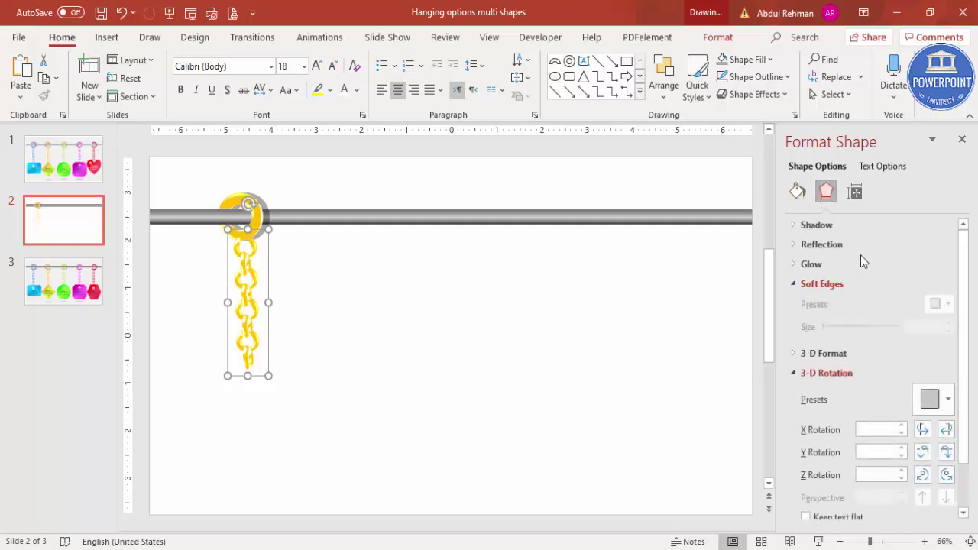
{"action": "left_click", "coordinate": [831, 226]}
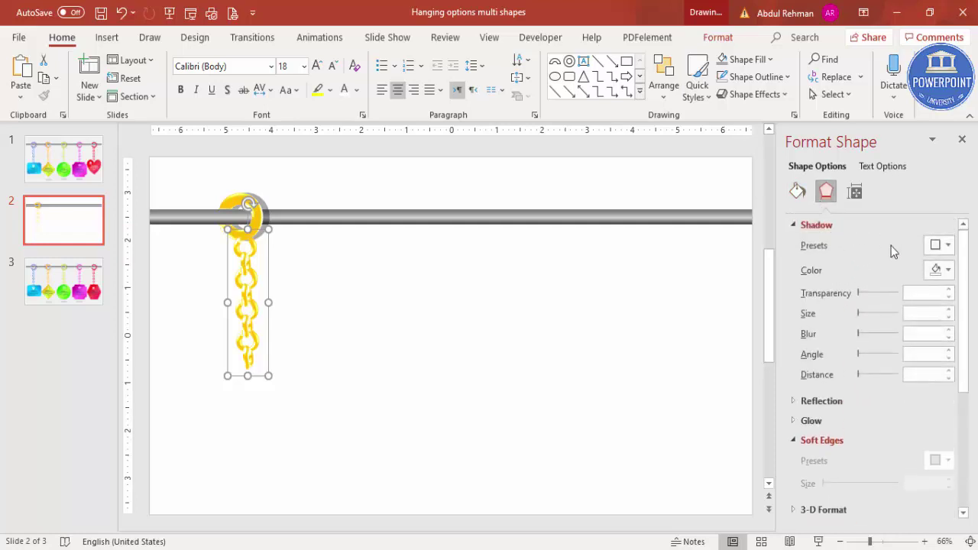
{"action": "left_click", "coordinate": [940, 245]}
{"action": "left_click", "coordinate": [863, 370]}
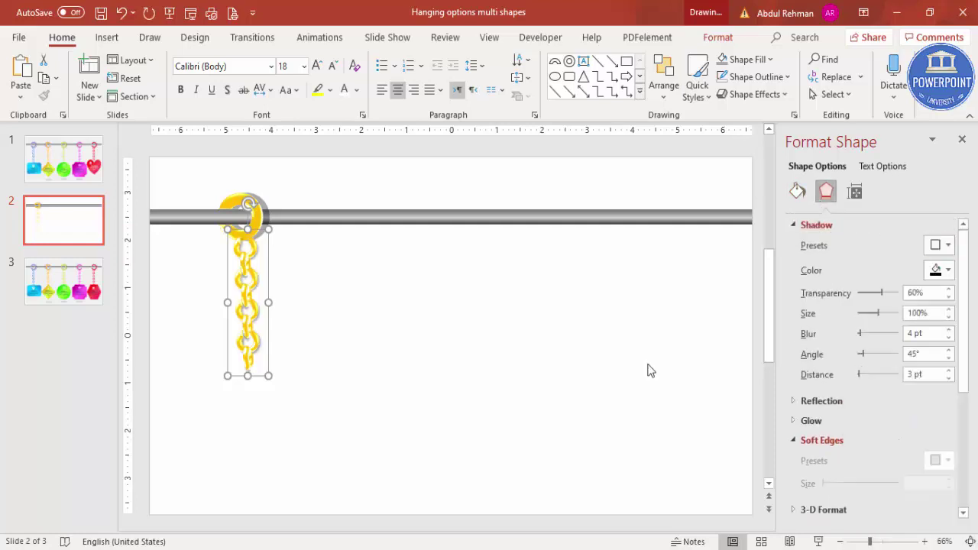
{"action": "left_click", "coordinate": [367, 353]}
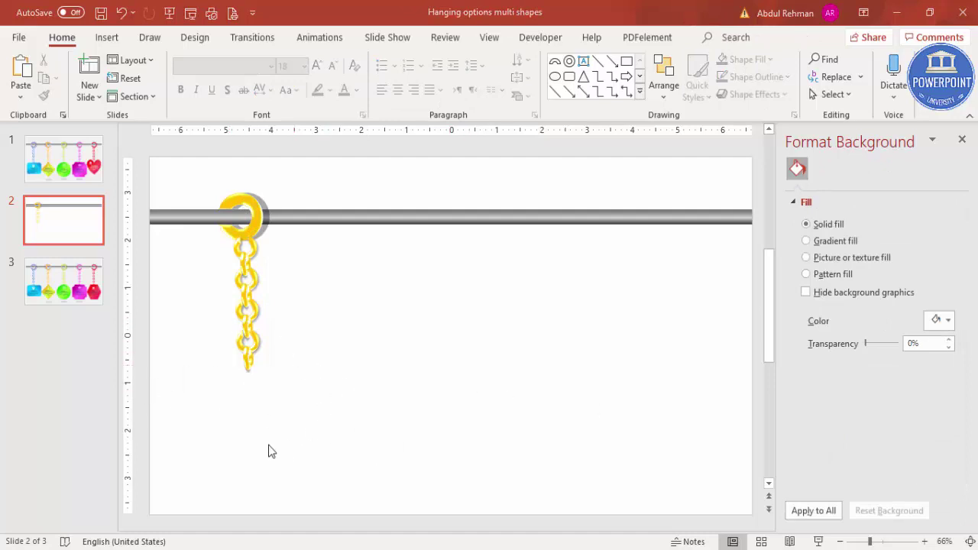
Step: Draw a rounded rectangle beneath the chain and move it up to the chain's end
{"action": "left_click", "coordinate": [105, 37]}
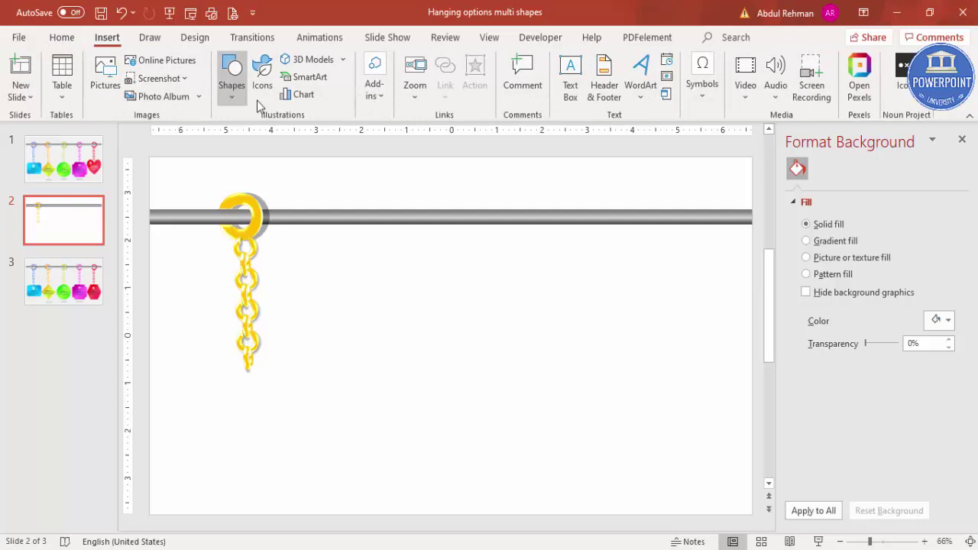
{"action": "left_click", "coordinate": [232, 97]}
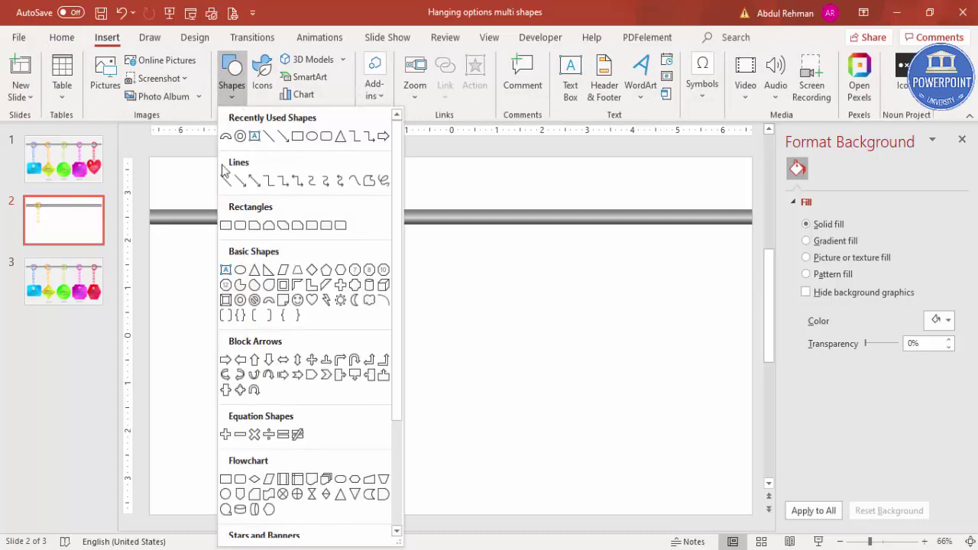
{"action": "left_click", "coordinate": [239, 226]}
{"action": "left_click_drag", "start_coordinate": [187, 370], "coordinate": [316, 458]}
{"action": "left_click_drag", "start_coordinate": [266, 408], "coordinate": [271, 405]}
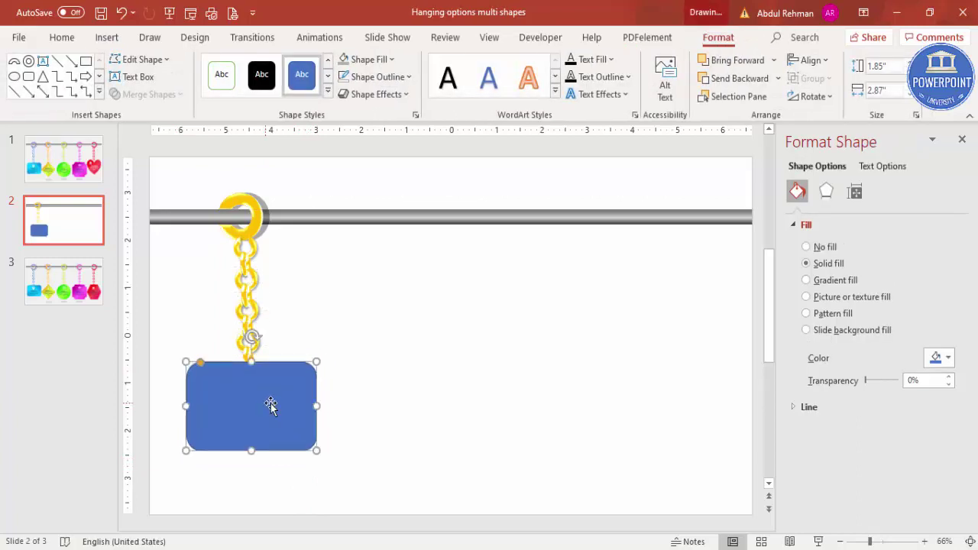
Step: Remove the rounded rectangle's outline
{"action": "left_click", "coordinate": [406, 77]}
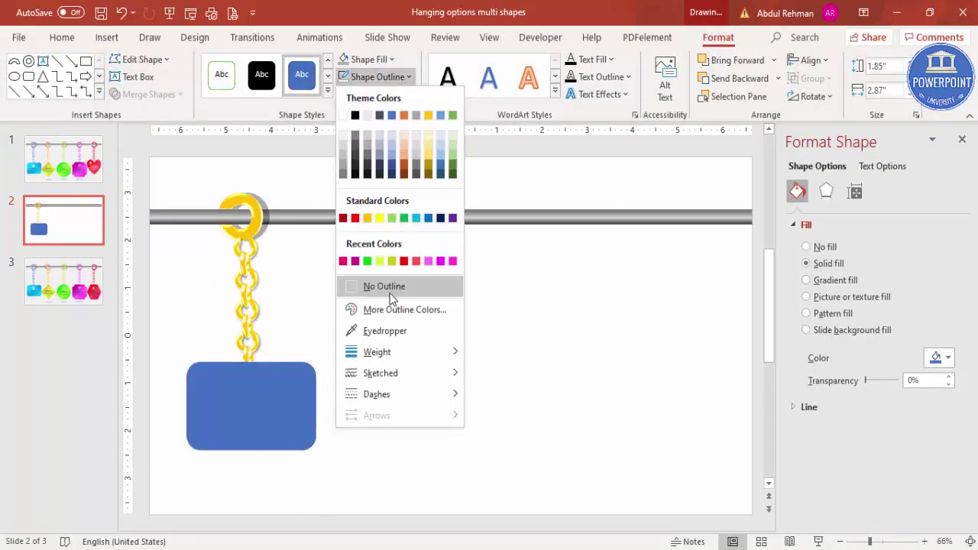
{"action": "left_click", "coordinate": [386, 288]}
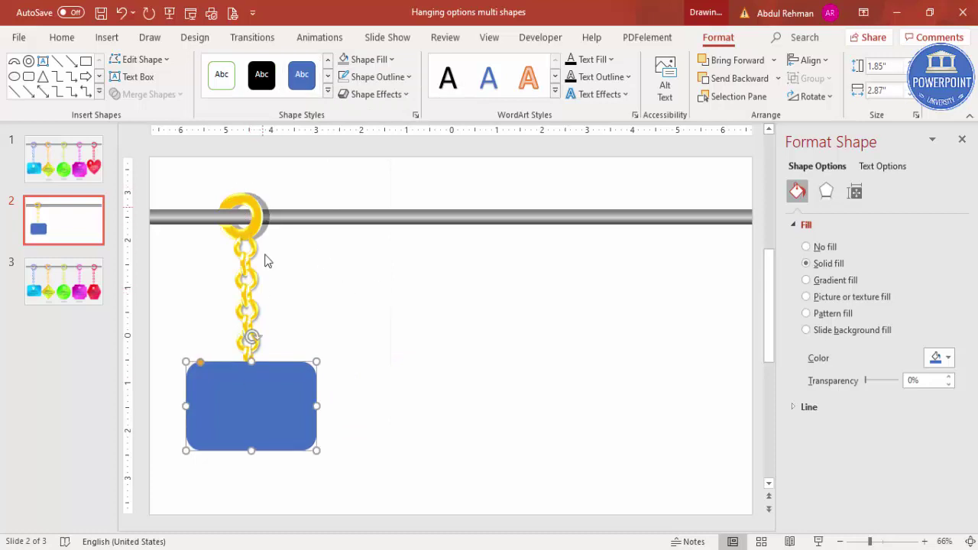
{"action": "left_click", "coordinate": [243, 198]}
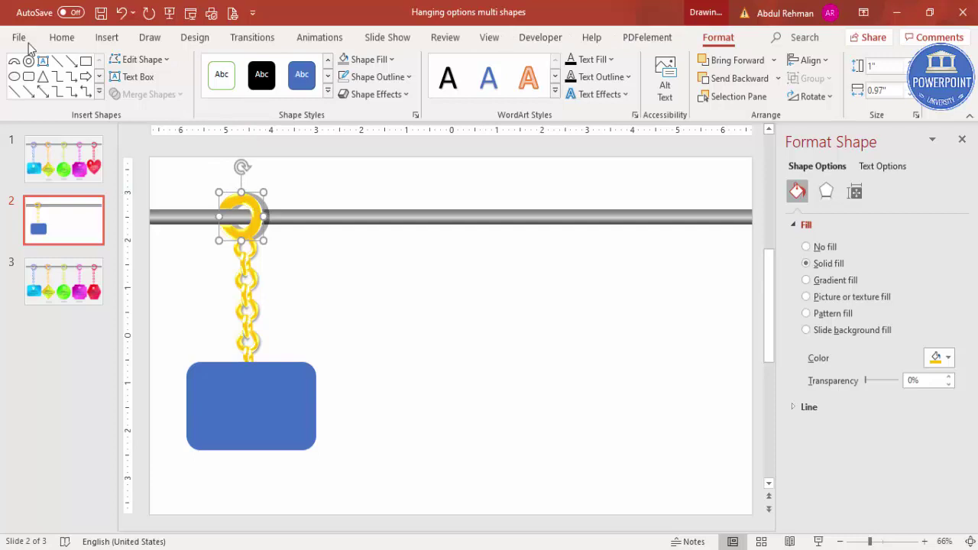
Step: Copy the gold ring's formatting onto the rectangle with Format Painter
{"action": "left_click", "coordinate": [60, 37]}
{"action": "left_click", "coordinate": [44, 96]}
{"action": "left_click", "coordinate": [284, 406]}
{"action": "left_click", "coordinate": [393, 399]}
{"action": "left_click", "coordinate": [262, 393]}
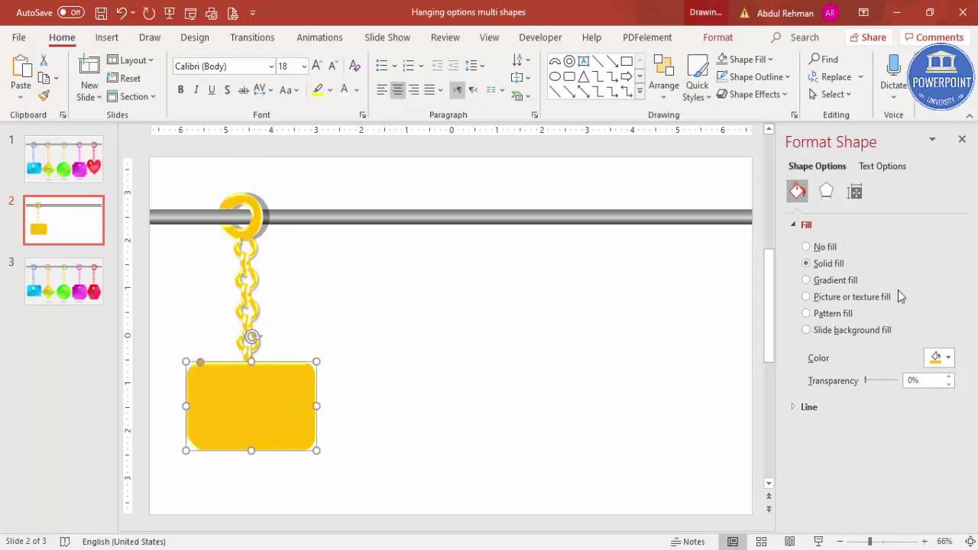
Step: Switch the rectangle to a gradient fill with a dark red first stop
{"action": "left_click", "coordinate": [837, 281]}
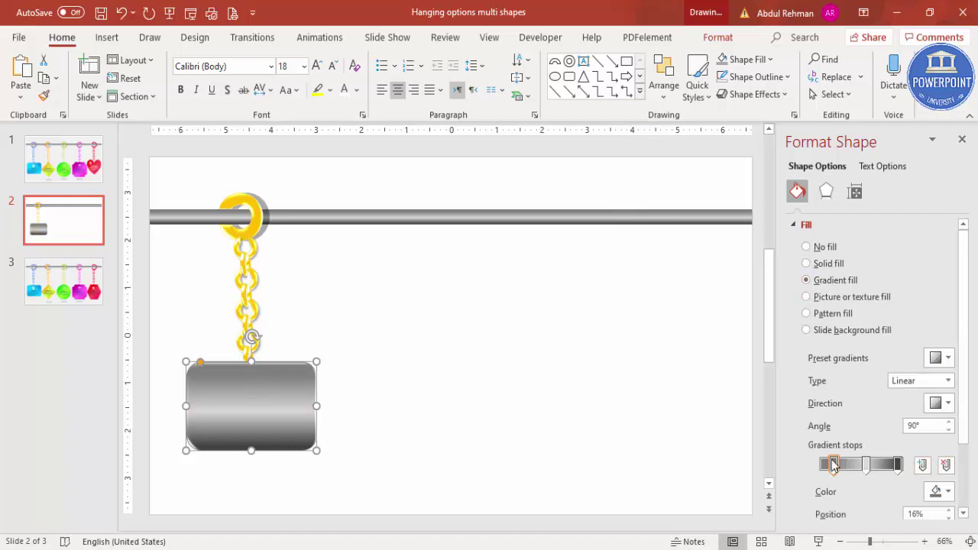
{"action": "left_click", "coordinate": [949, 492]}
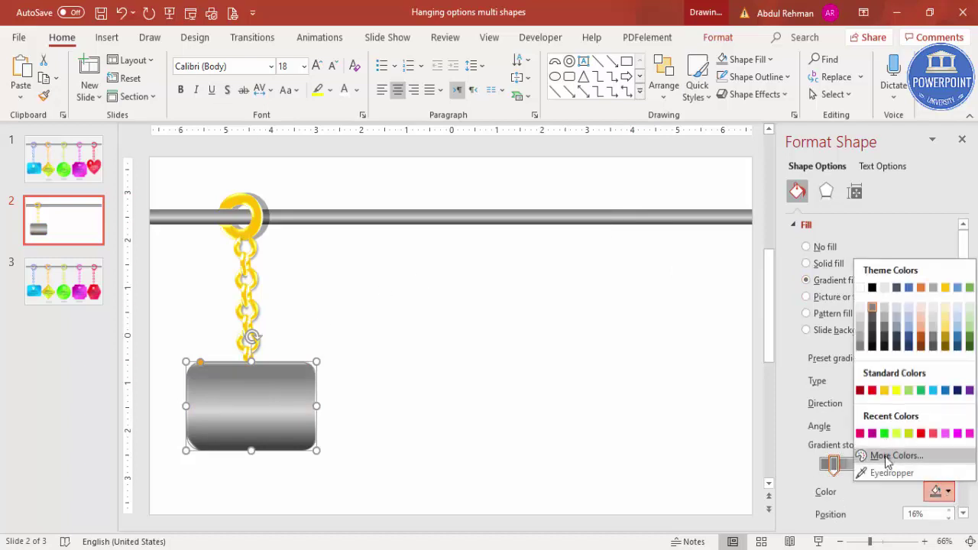
{"action": "left_click", "coordinate": [827, 457]}
{"action": "left_click", "coordinate": [267, 253]}
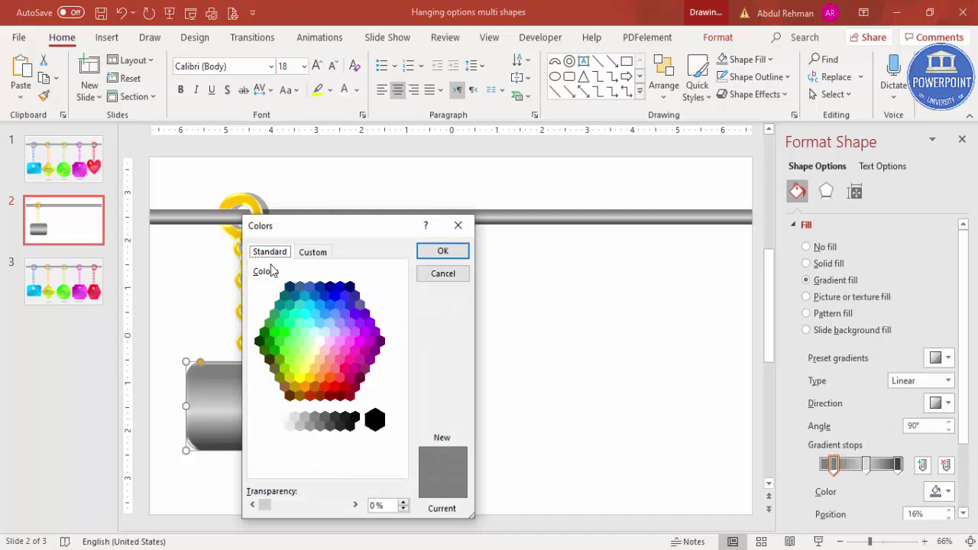
{"action": "left_click", "coordinate": [310, 395]}
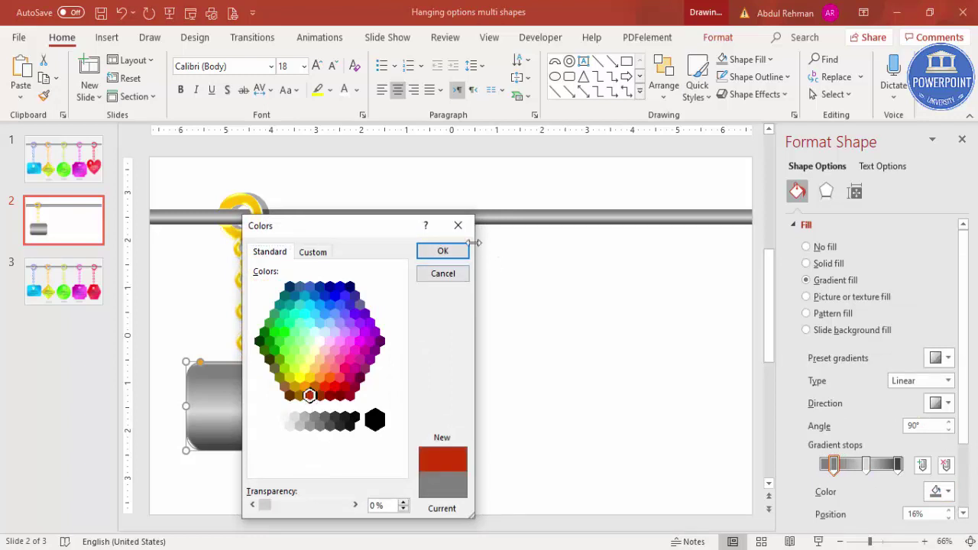
{"action": "left_click", "coordinate": [443, 251]}
Step: Set the middle gradient stop to yellow
{"action": "left_click", "coordinate": [865, 465]}
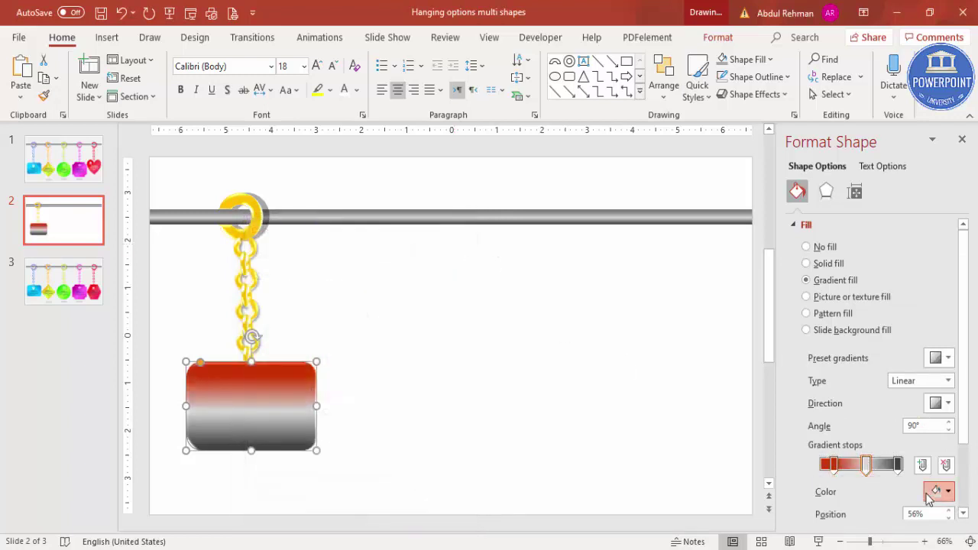
{"action": "left_click", "coordinate": [929, 494]}
{"action": "left_click", "coordinate": [886, 454]}
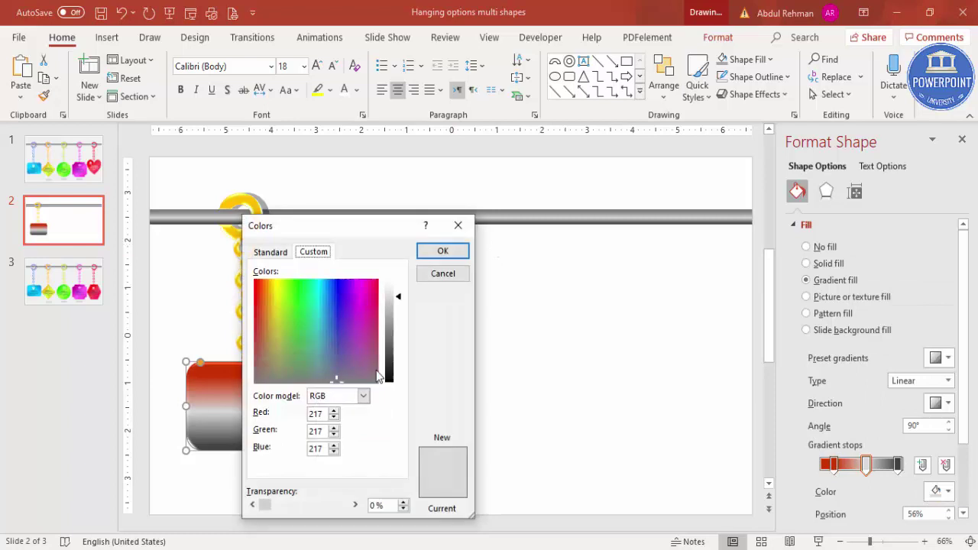
{"action": "left_click", "coordinate": [279, 252]}
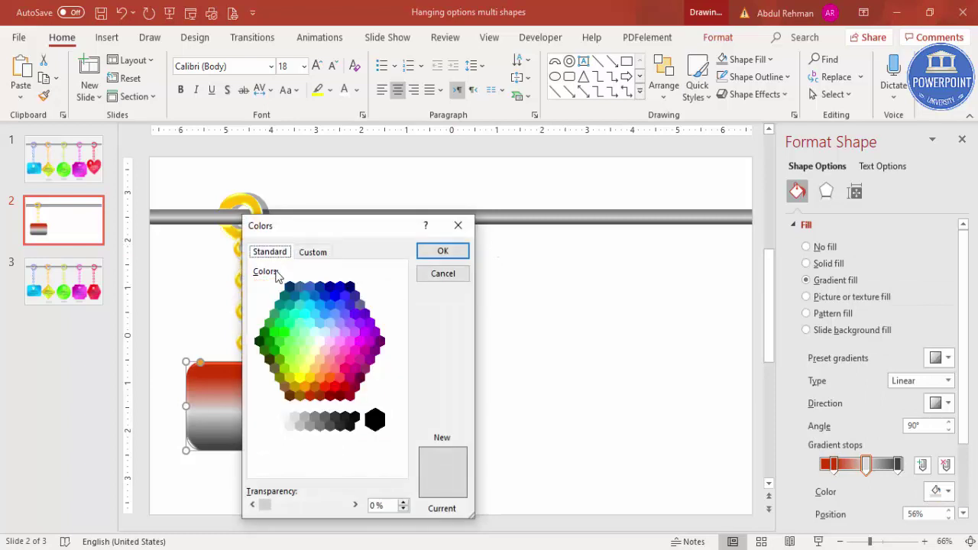
{"action": "left_click", "coordinate": [309, 377]}
{"action": "left_click", "coordinate": [443, 251]}
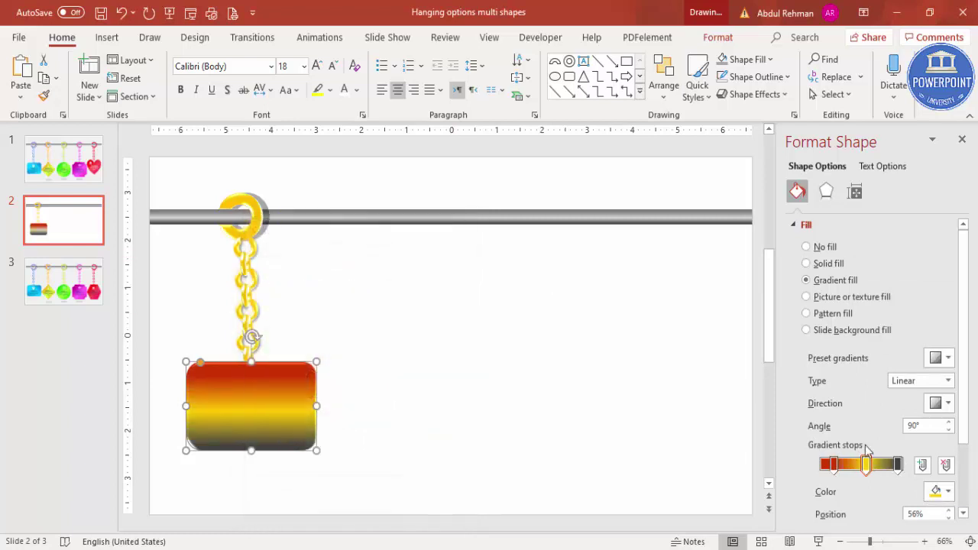
Step: Set the last gradient stop to orange
{"action": "left_click", "coordinate": [896, 464]}
{"action": "left_click", "coordinate": [938, 491]}
{"action": "left_click", "coordinate": [886, 455]}
{"action": "left_click", "coordinate": [270, 252]}
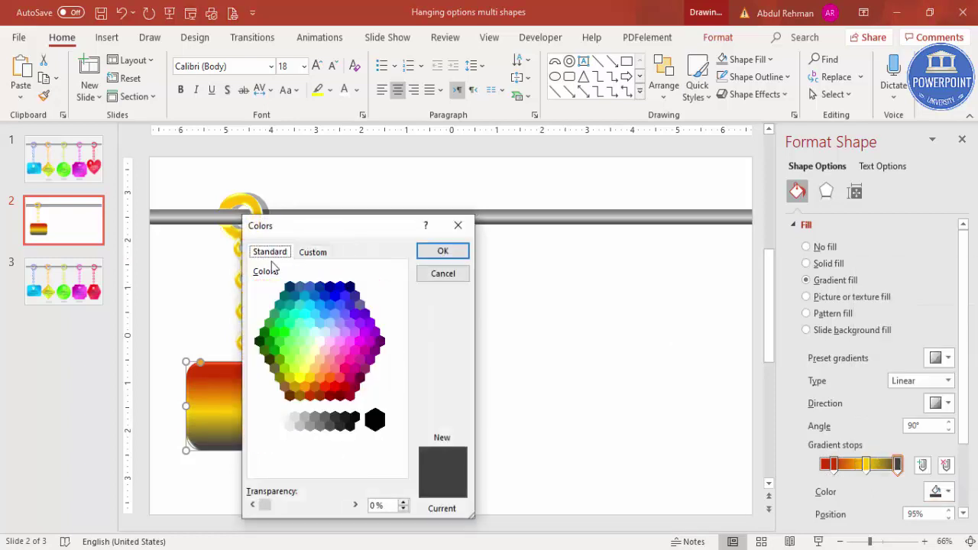
{"action": "left_click", "coordinate": [304, 385]}
{"action": "left_click", "coordinate": [444, 252]}
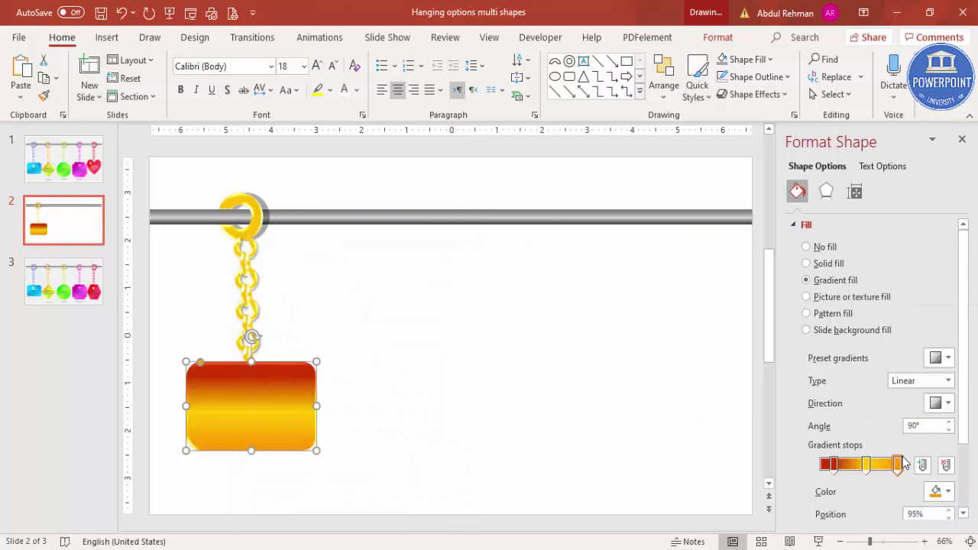
Step: Make the gradient run diagonally using a direction preset
{"action": "left_click", "coordinate": [938, 402]}
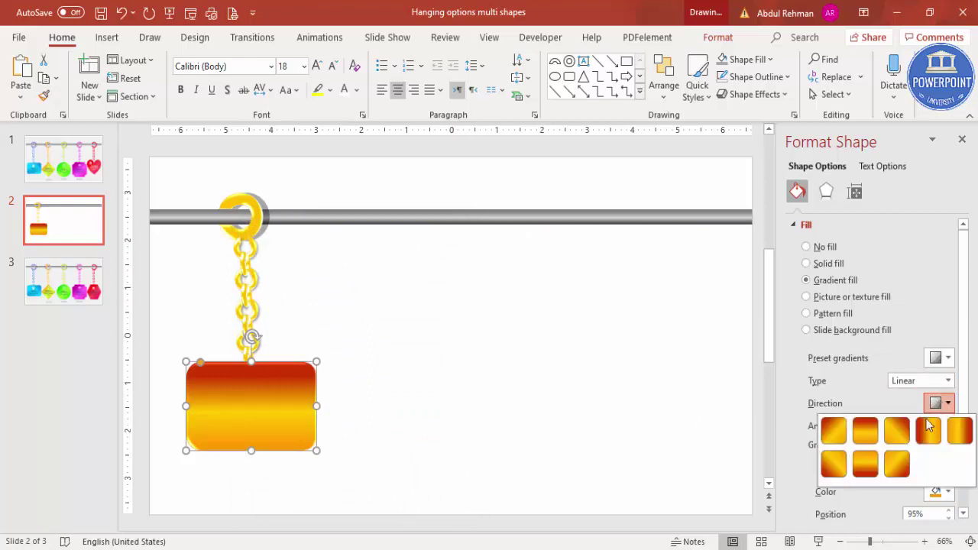
{"action": "left_click", "coordinate": [861, 464]}
{"action": "left_click", "coordinate": [419, 408]}
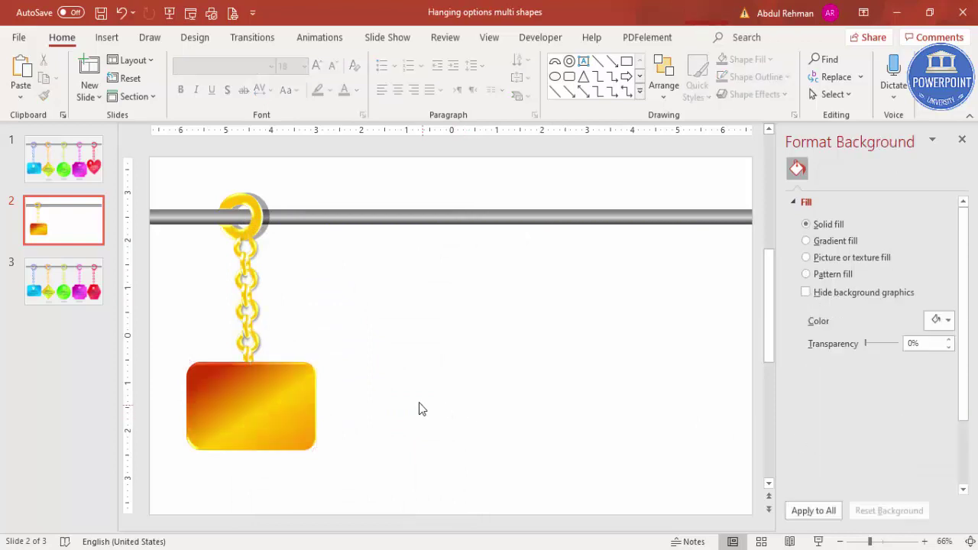
Step: Nudge the gradient rectangle slightly down so it sits under the chain
{"action": "left_click", "coordinate": [281, 387]}
{"action": "left_click", "coordinate": [374, 393]}
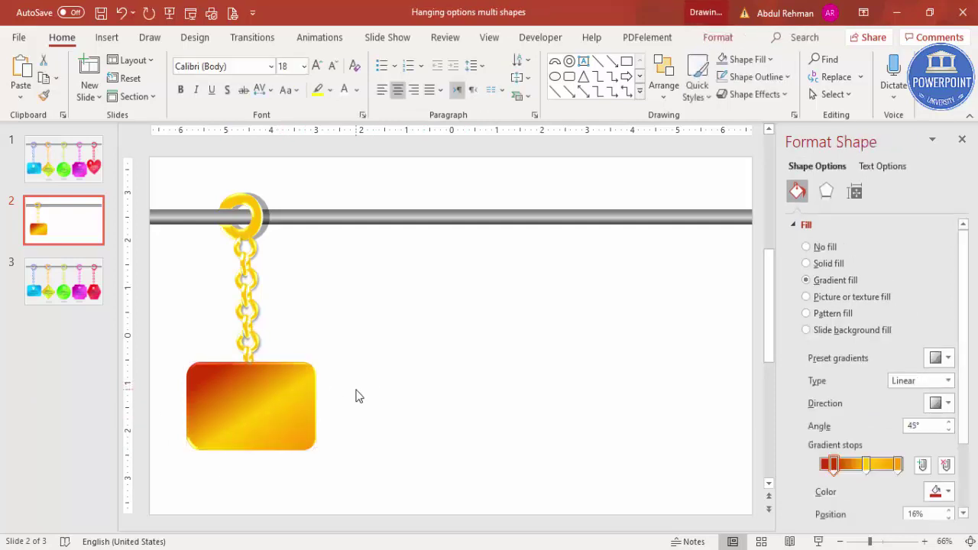
{"action": "left_click", "coordinate": [281, 386]}
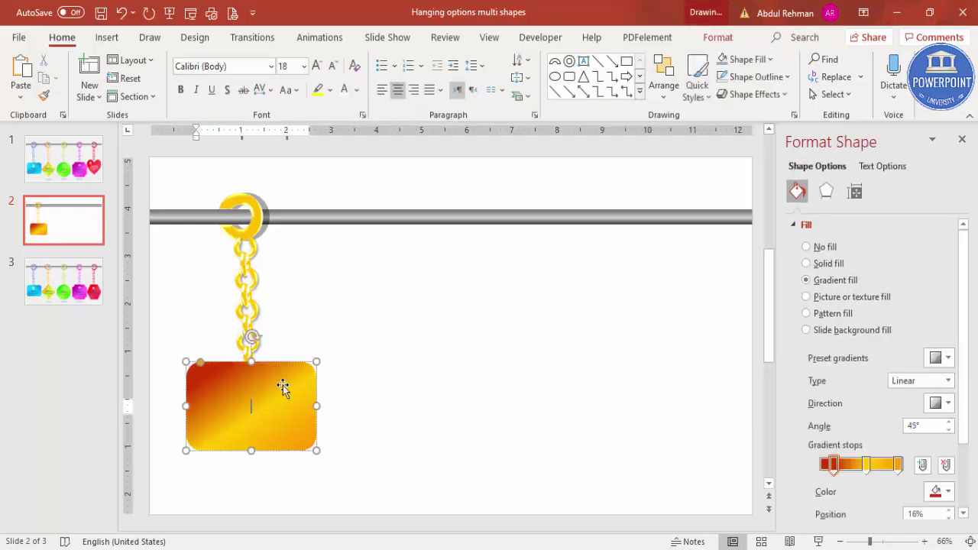
{"action": "left_click", "coordinate": [333, 392]}
{"action": "left_click", "coordinate": [287, 375]}
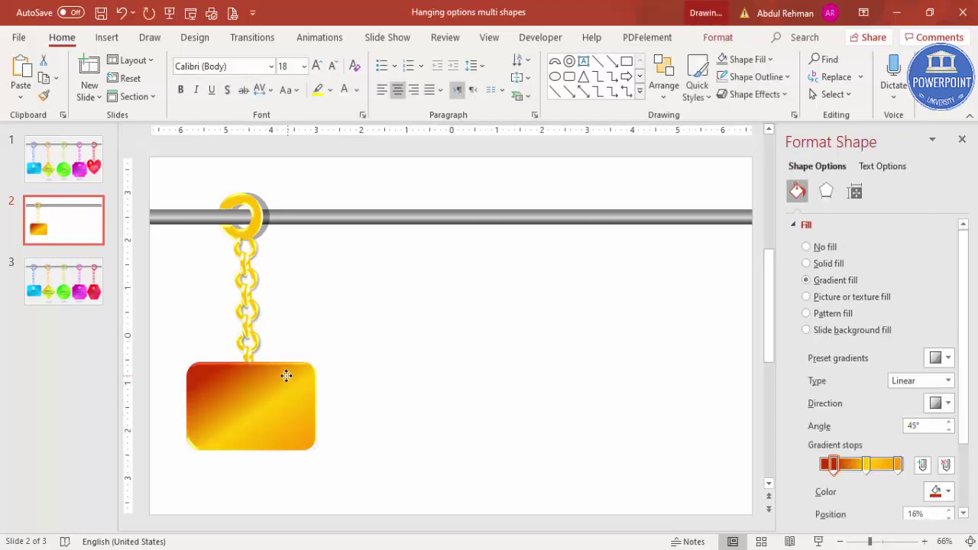
{"action": "left_click_drag", "start_coordinate": [291, 390], "coordinate": [289, 393]}
{"action": "left_click", "coordinate": [396, 446]}
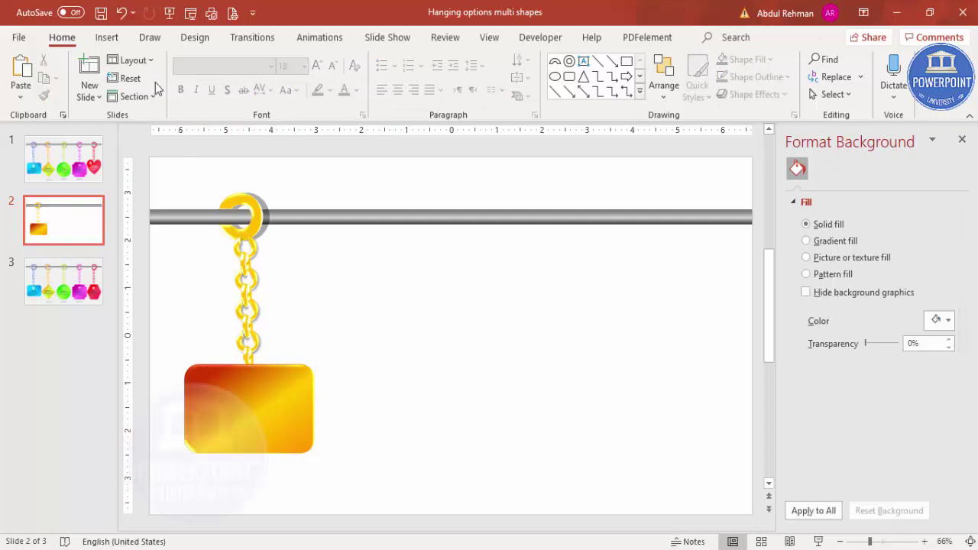
{"action": "left_click", "coordinate": [116, 37]}
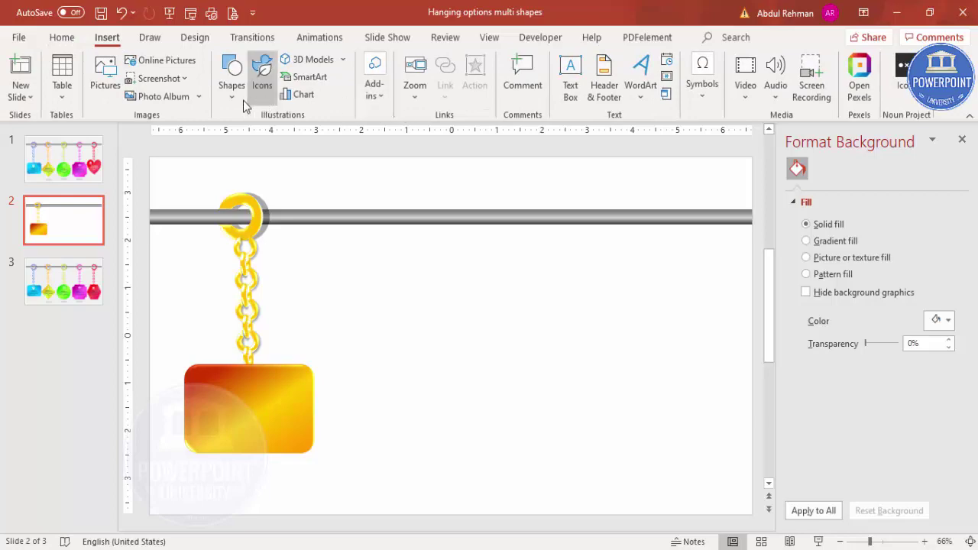
Step: Draw a flat oval with no outline below the rectangle
{"action": "left_click", "coordinate": [231, 81]}
{"action": "left_click", "coordinate": [242, 269]}
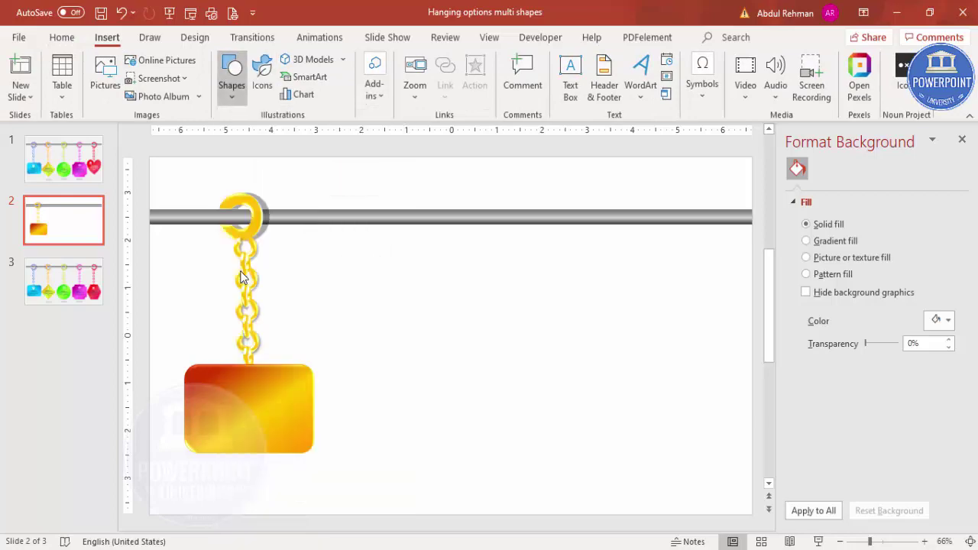
{"action": "mouse_move", "coordinate": [204, 474]}
{"action": "left_mouse_down"}
{"action": "mouse_move", "coordinate": [306, 506]}
{"action": "mouse_move", "coordinate": [270, 482]}
{"action": "mouse_move", "coordinate": [275, 494]}
{"action": "left_mouse_up"}
{"action": "left_click", "coordinate": [392, 77]}
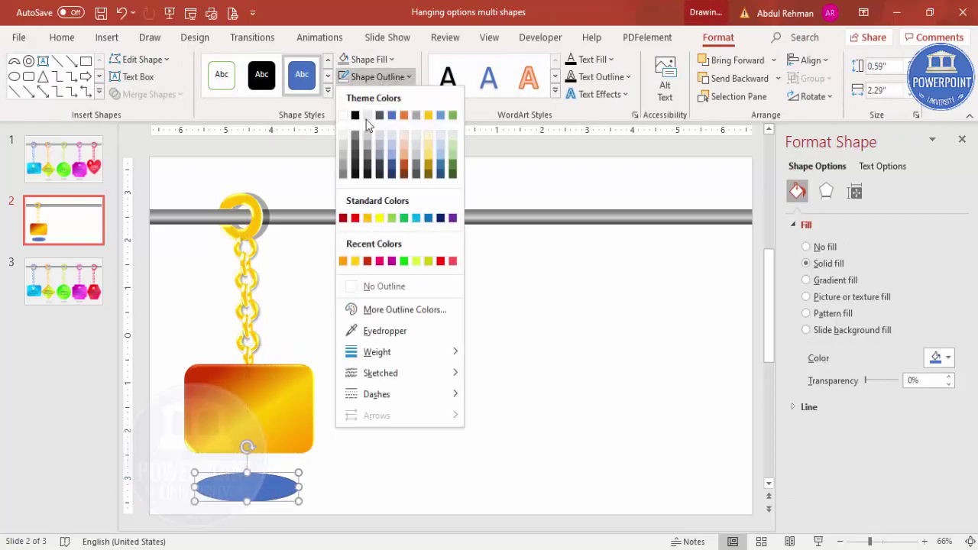
{"action": "left_click", "coordinate": [372, 288]}
Step: Fill the oval black at about 40% transparency
{"action": "left_click", "coordinate": [390, 61]}
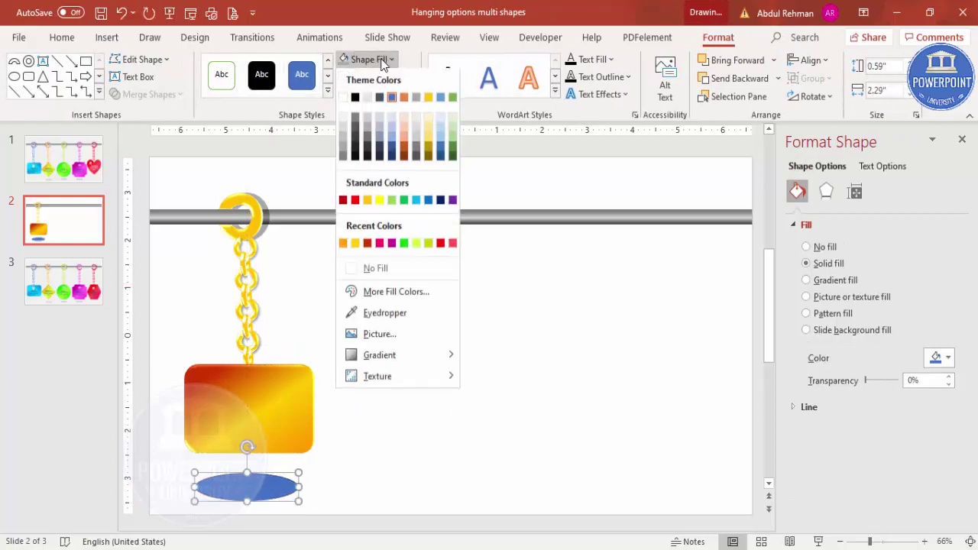
{"action": "left_click", "coordinate": [355, 99]}
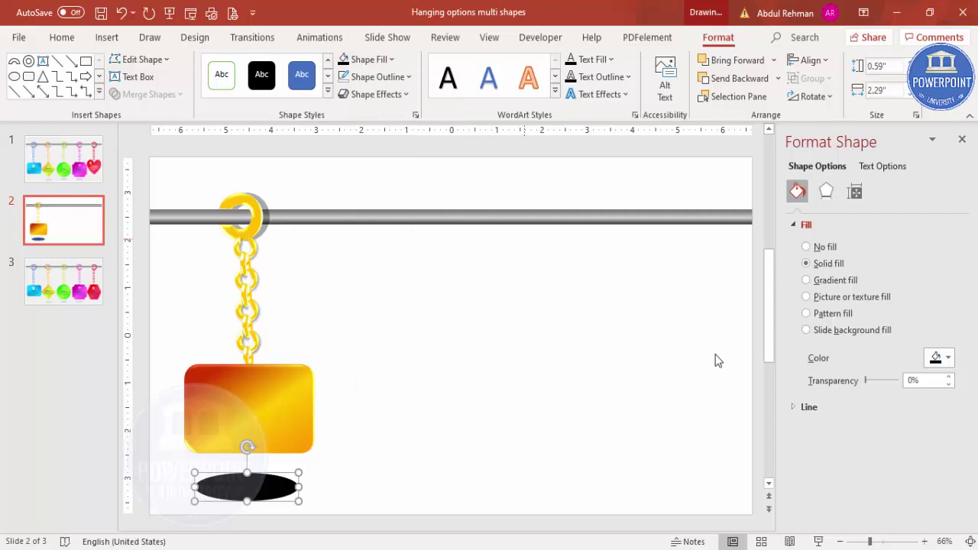
{"action": "left_click_drag", "start_coordinate": [865, 380], "coordinate": [882, 386]}
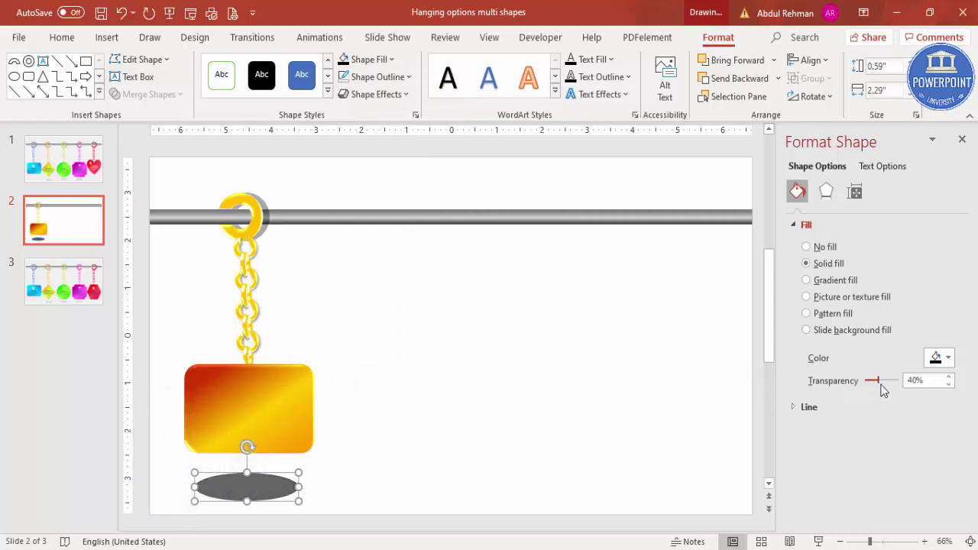
Step: Give the oval 14 pt soft edges, then select the ring, chain, rectangle and shadow
{"action": "left_click", "coordinate": [827, 192]}
{"action": "left_click", "coordinate": [795, 223]}
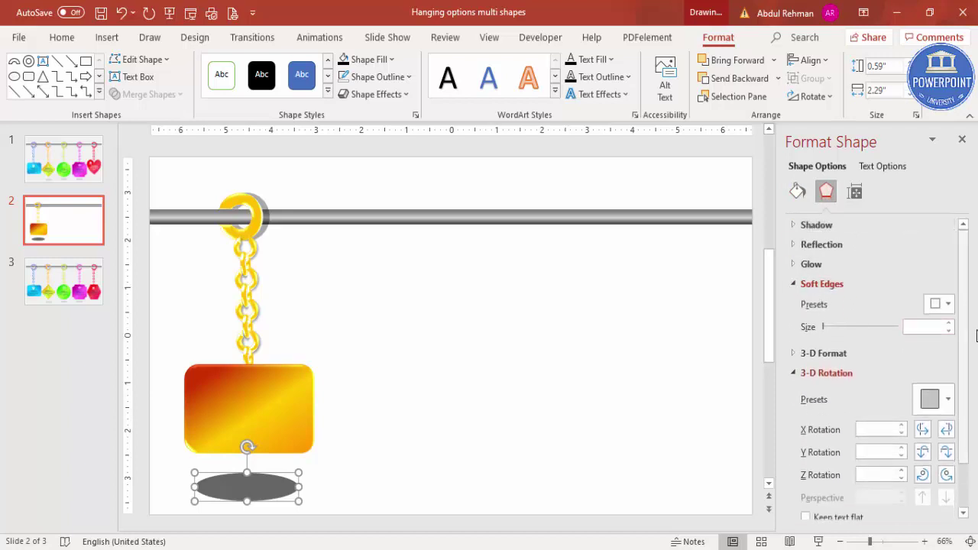
{"action": "left_click", "coordinate": [950, 323]}
{"action": "left_click", "coordinate": [949, 323]}
{"action": "left_click", "coordinate": [950, 323]}
{"action": "left_click", "coordinate": [950, 323]}
{"action": "left_click", "coordinate": [950, 323]}
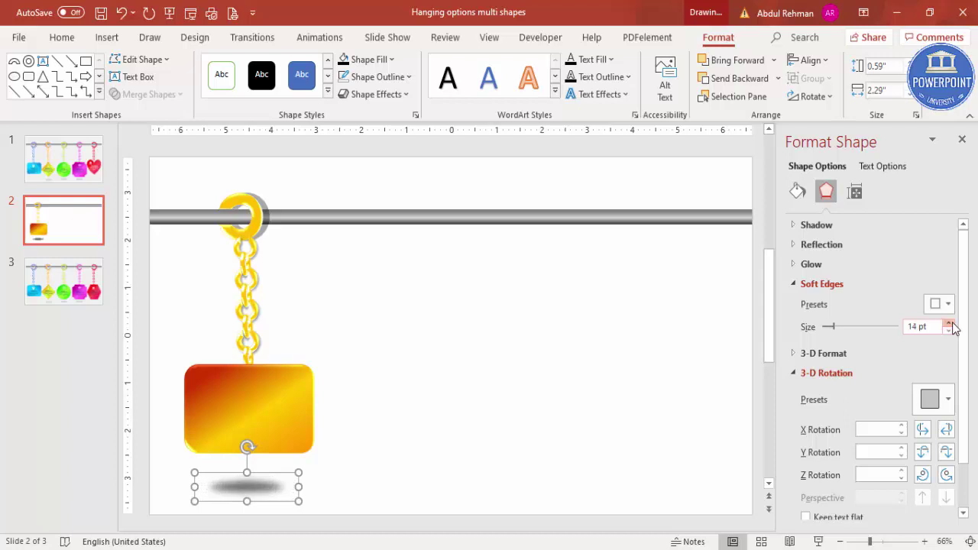
{"action": "left_click", "coordinate": [467, 431]}
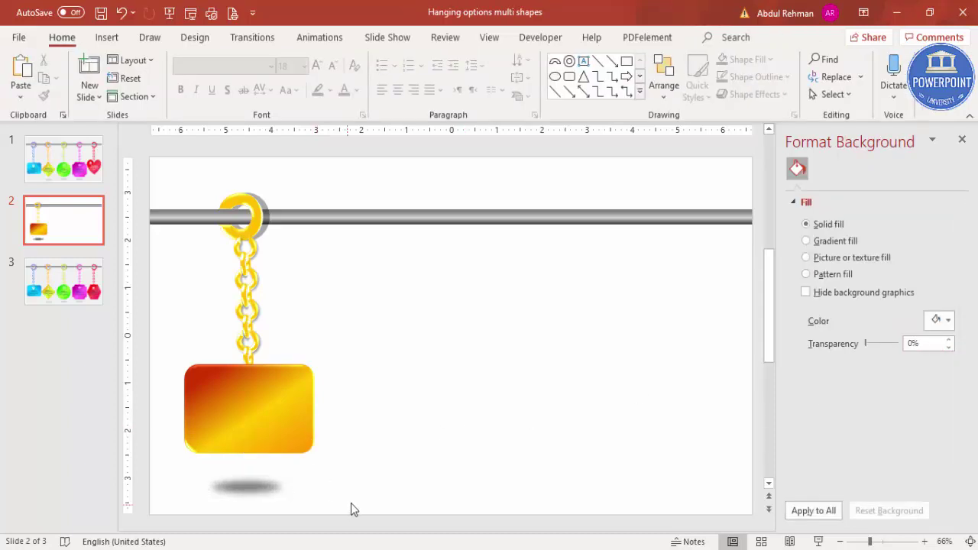
{"action": "left_click_drag", "start_coordinate": [379, 517], "coordinate": [158, 142]}
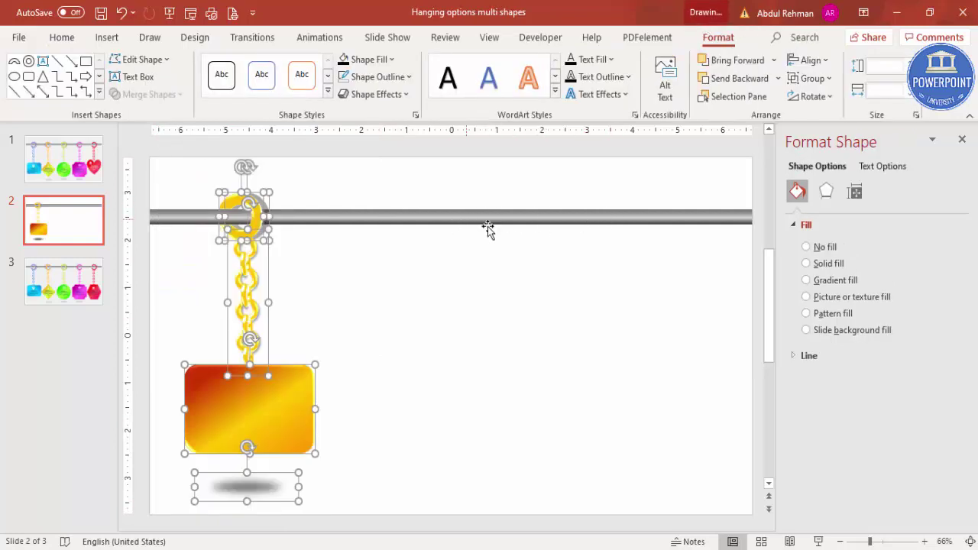
Step: Select everything except the metal bar and copy the hanger to the right
{"action": "left_click", "coordinate": [524, 279]}
{"action": "key", "text": "ctrl+a"}
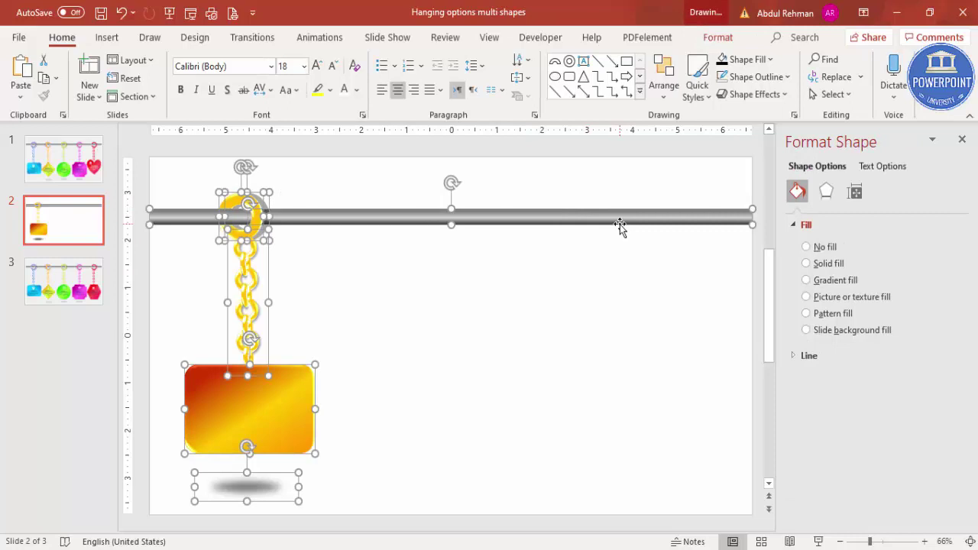
{"action": "left_click", "coordinate": [595, 214], "text": "shift"}
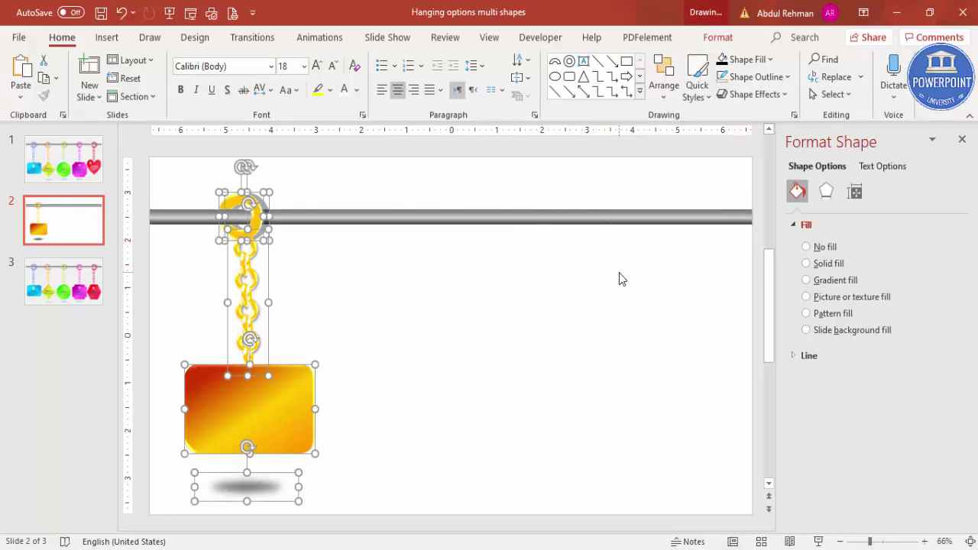
{"action": "left_click_drag", "start_coordinate": [265, 271], "coordinate": [411, 268]}
{"action": "left_click", "coordinate": [491, 338]}
{"action": "left_click", "coordinate": [435, 397]}
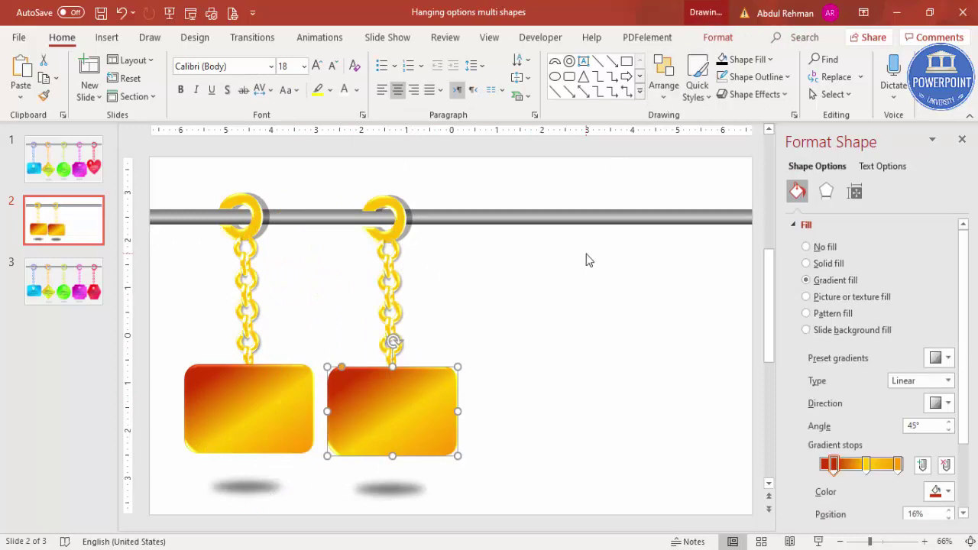
{"action": "left_click", "coordinate": [722, 36]}
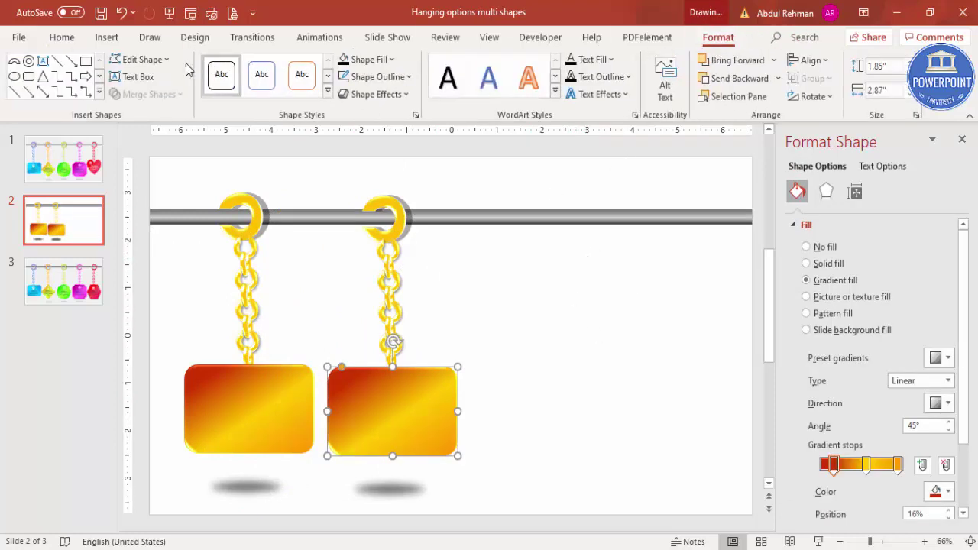
{"action": "left_click", "coordinate": [152, 66]}
Step: Change the copied rectangle into a pentagon and stretch it taller
{"action": "mouse_move", "coordinate": [191, 84]}
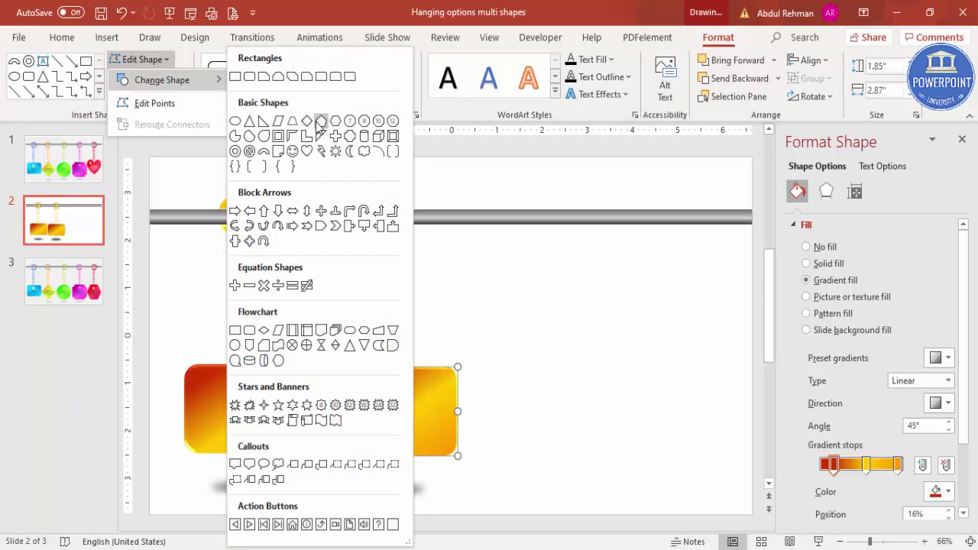
{"action": "left_click", "coordinate": [320, 121]}
{"action": "left_click_drag", "start_coordinate": [394, 455], "coordinate": [393, 473]}
{"action": "left_click", "coordinate": [462, 409]}
{"action": "left_click", "coordinate": [389, 388]}
{"action": "left_click", "coordinate": [498, 403]}
Step: Copy the pentagon hanger with ring, chain and shadow further right
{"action": "left_click_drag", "start_coordinate": [523, 506], "coordinate": [313, 139]}
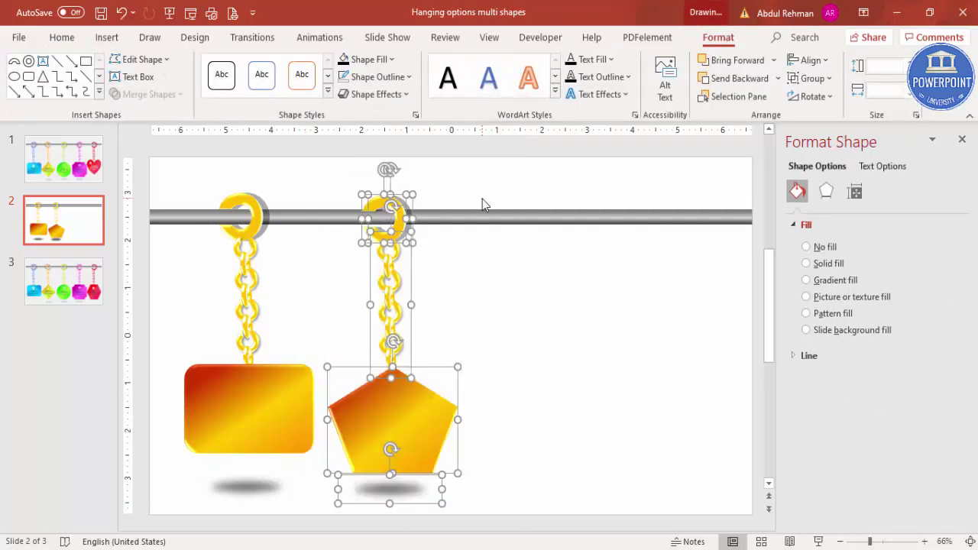
{"action": "left_click_drag", "start_coordinate": [405, 220], "coordinate": [542, 224]}
{"action": "left_click", "coordinate": [607, 344]}
Step: Change the right pentagon to a Plaque shape and select its whole hanger
{"action": "left_click", "coordinate": [585, 389]}
{"action": "left_click", "coordinate": [718, 37]}
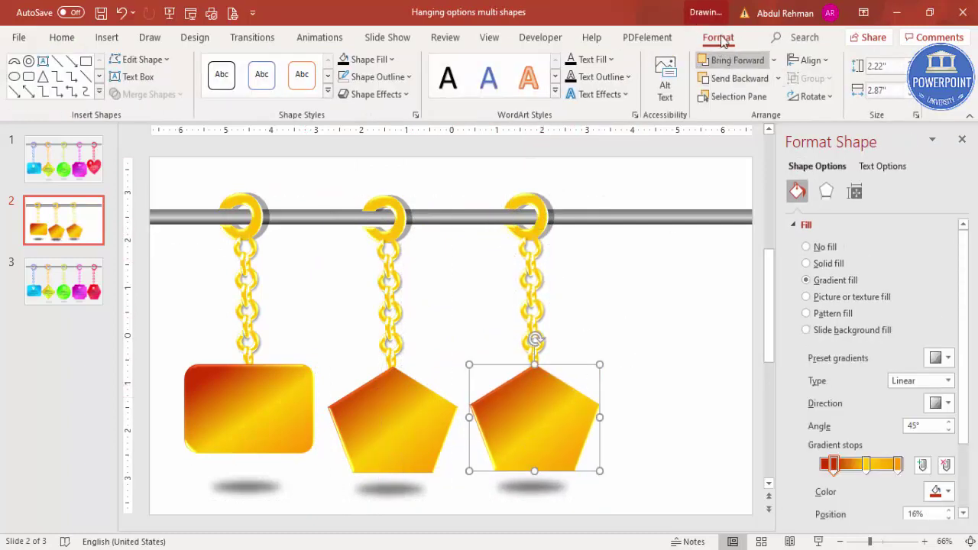
{"action": "left_click", "coordinate": [138, 59]}
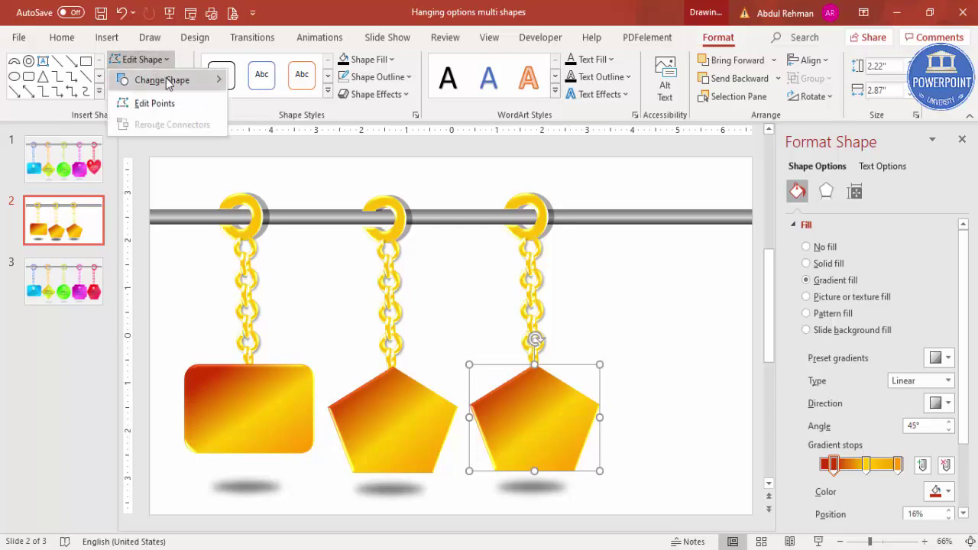
{"action": "mouse_move", "coordinate": [168, 82]}
{"action": "left_click", "coordinate": [353, 137]}
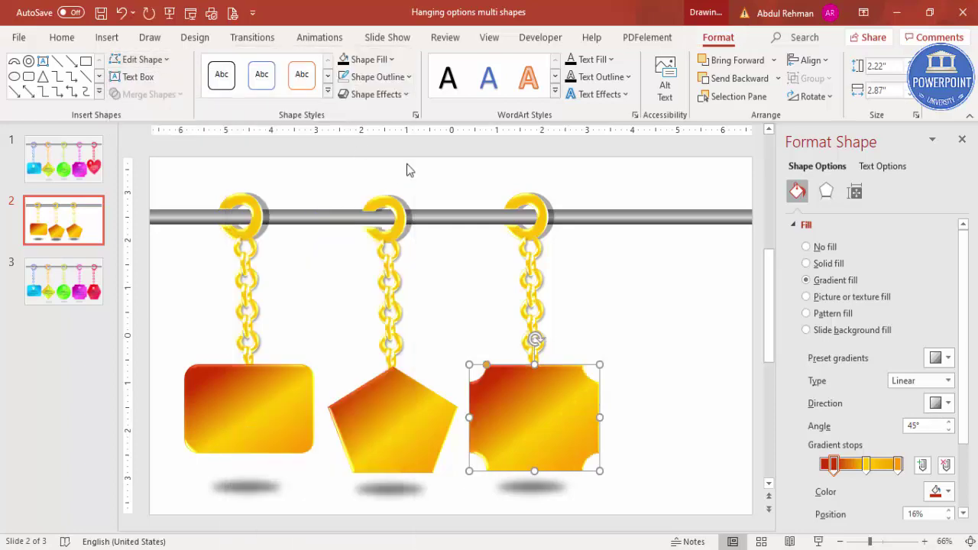
{"action": "left_click", "coordinate": [630, 334]}
{"action": "left_click_drag", "start_coordinate": [631, 507], "coordinate": [434, 149]}
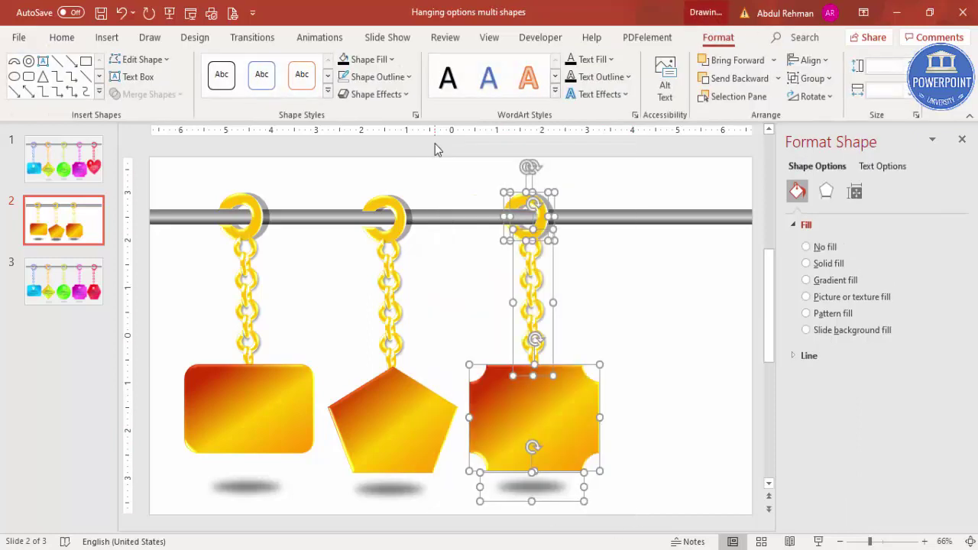